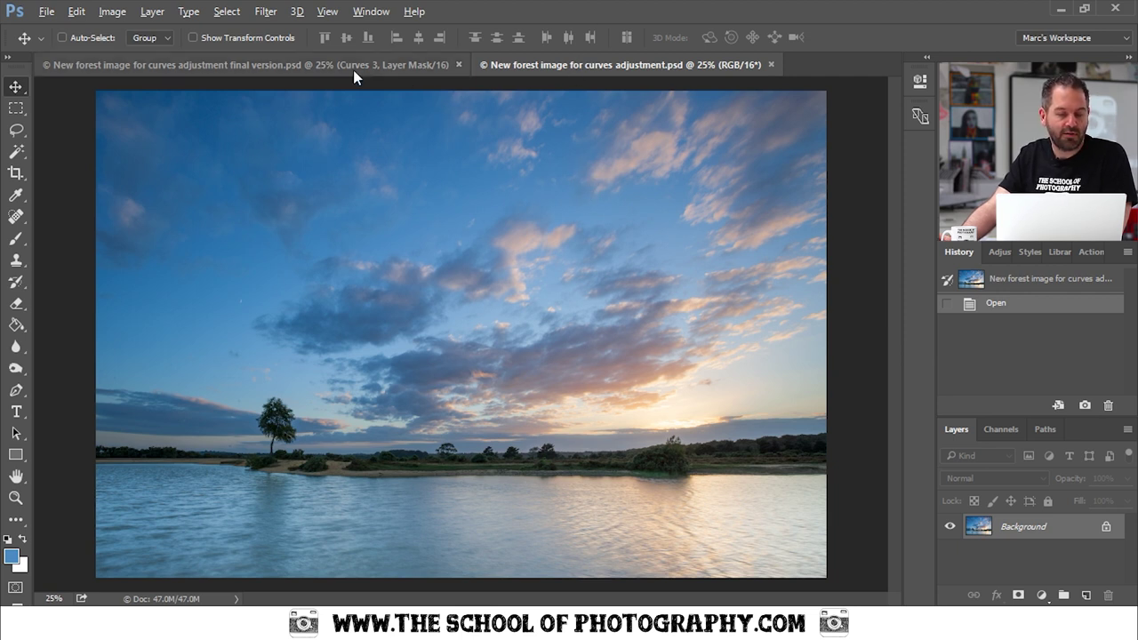
- Bring up the finished graded version of the lake photo for comparison
left_click(278, 63)
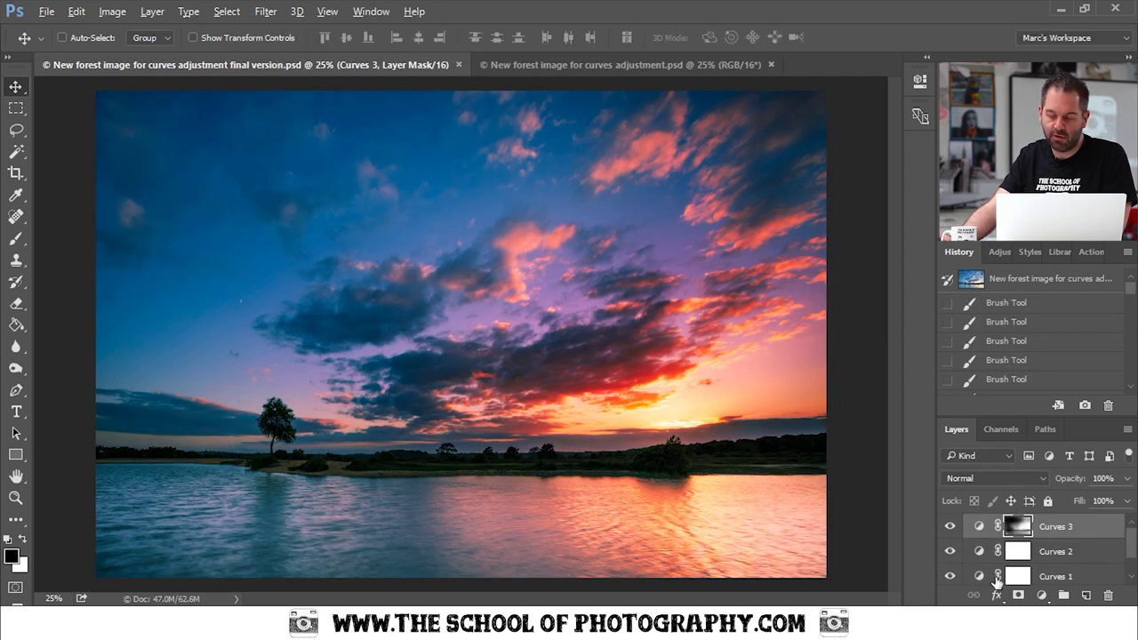
scroll(1127, 558, "down", 1)
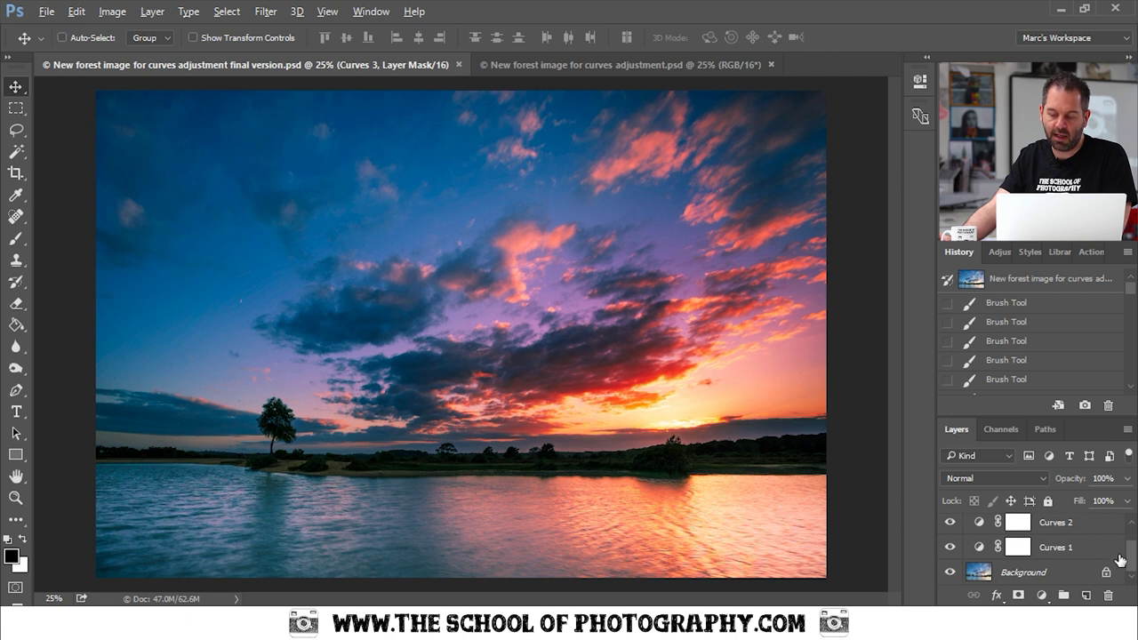
scroll(1124, 562, "up", 1)
- Back on the unedited lake photo, add a Curves adjustment layer above the Background
left_click(526, 64)
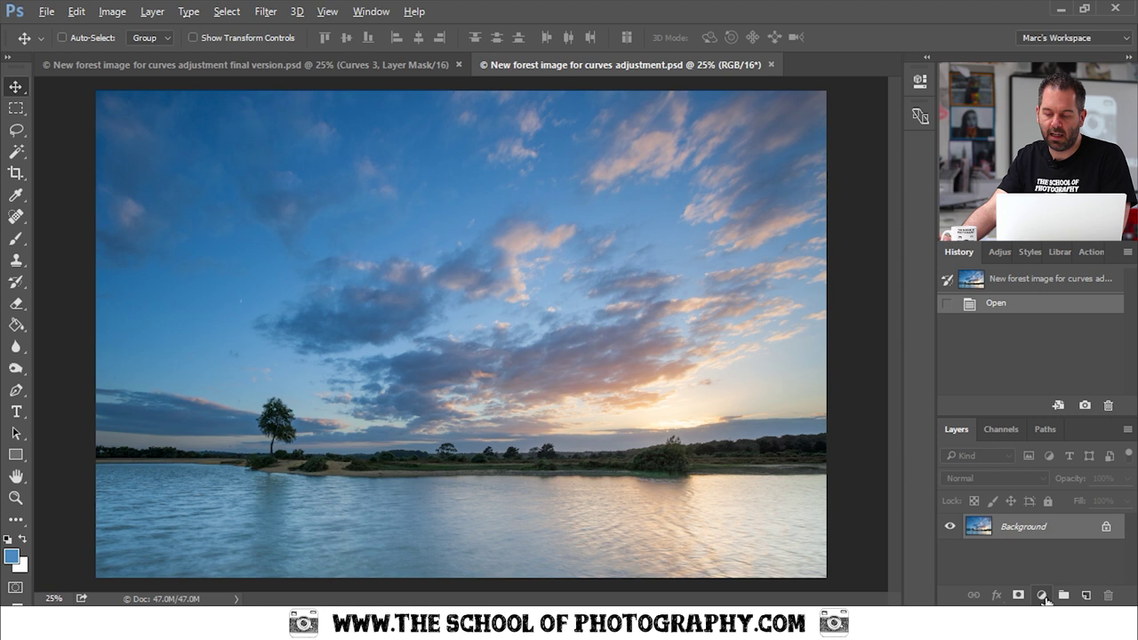
left_click(1043, 596)
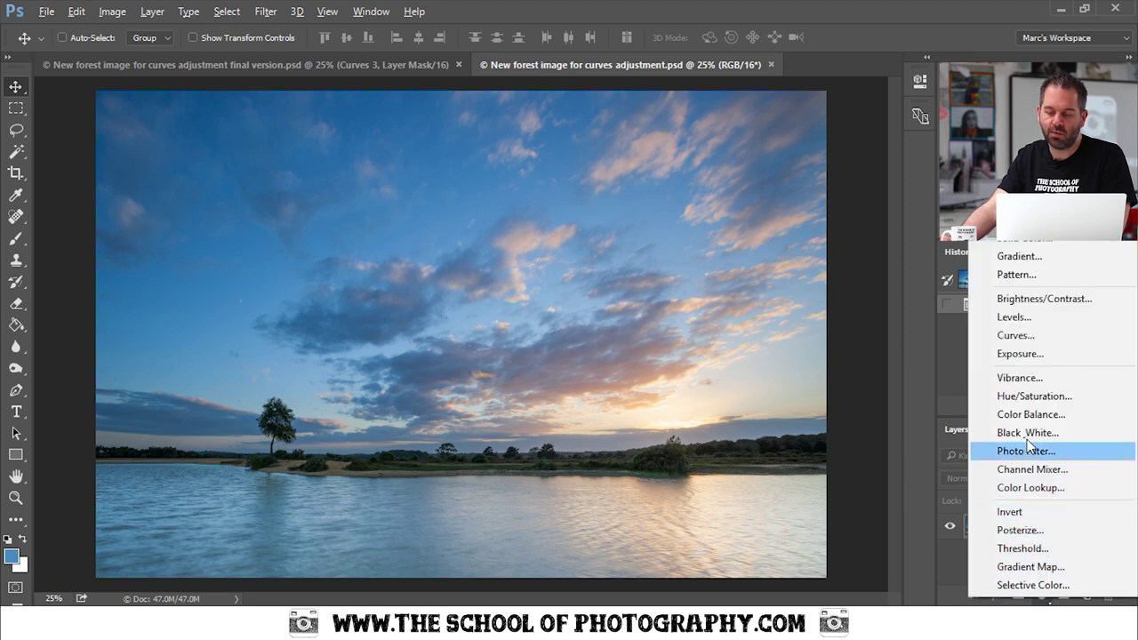
left_click(1042, 336)
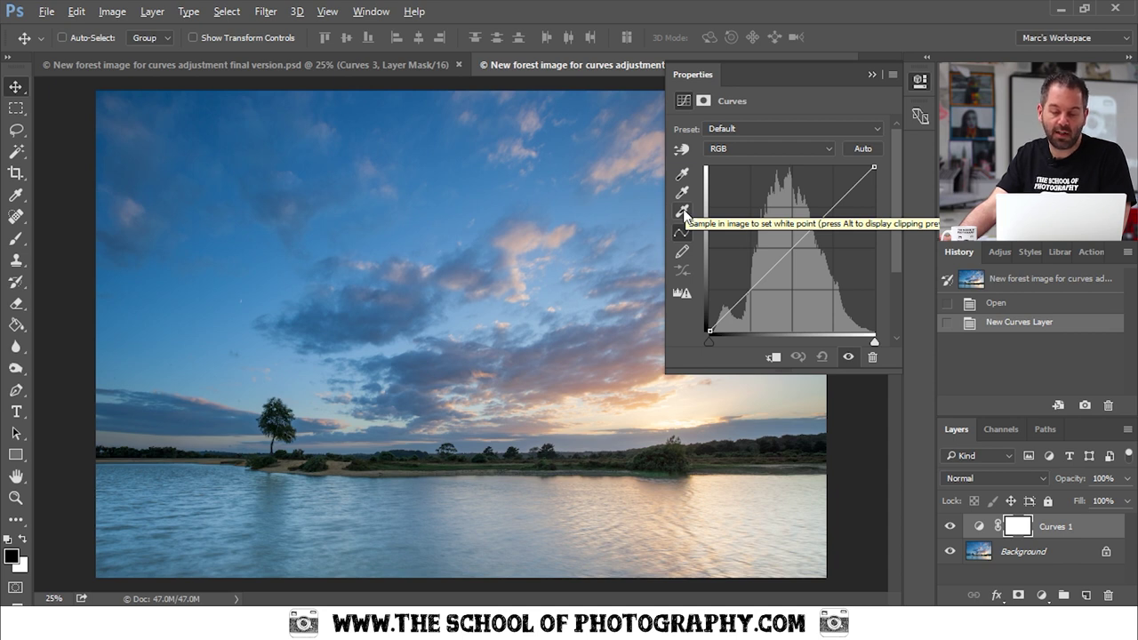
left_click(682, 215)
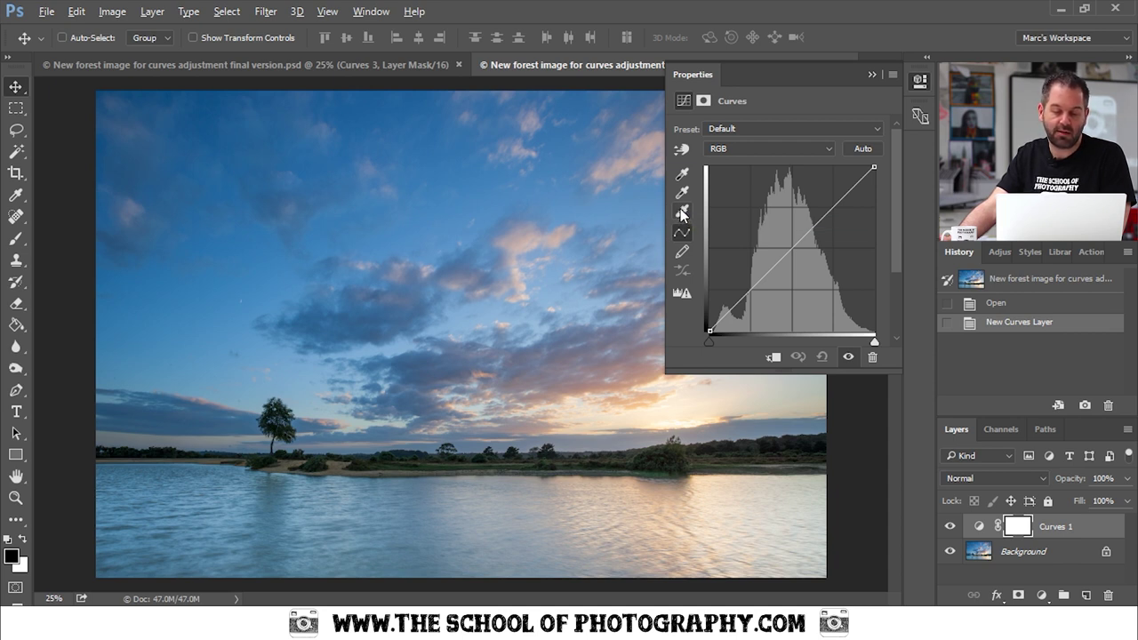
left_click(682, 216)
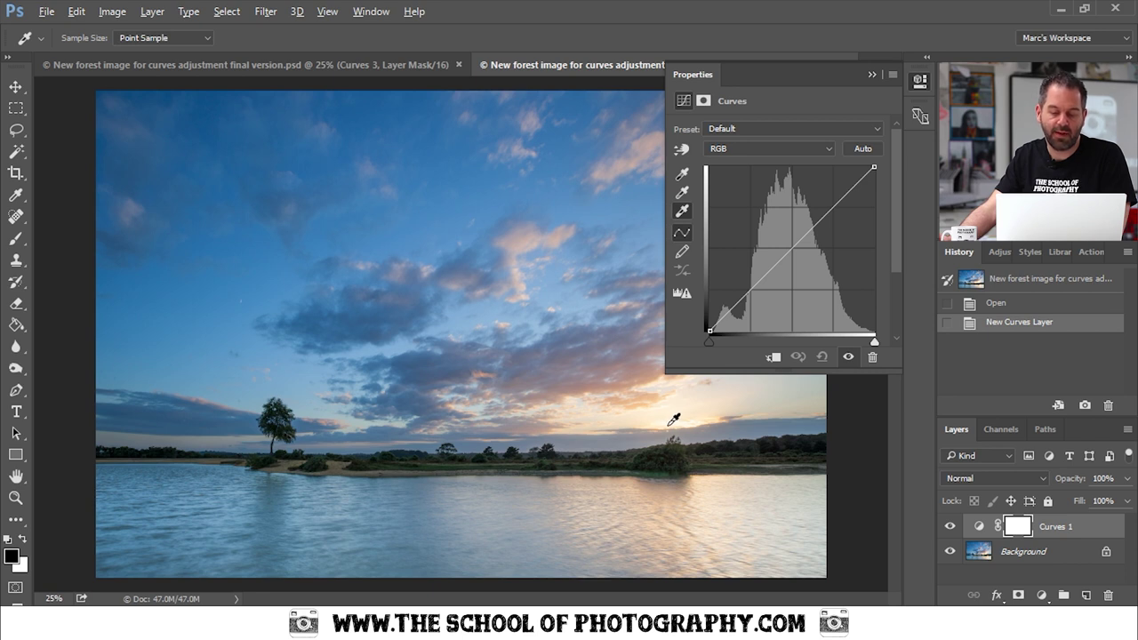
left_click(673, 419)
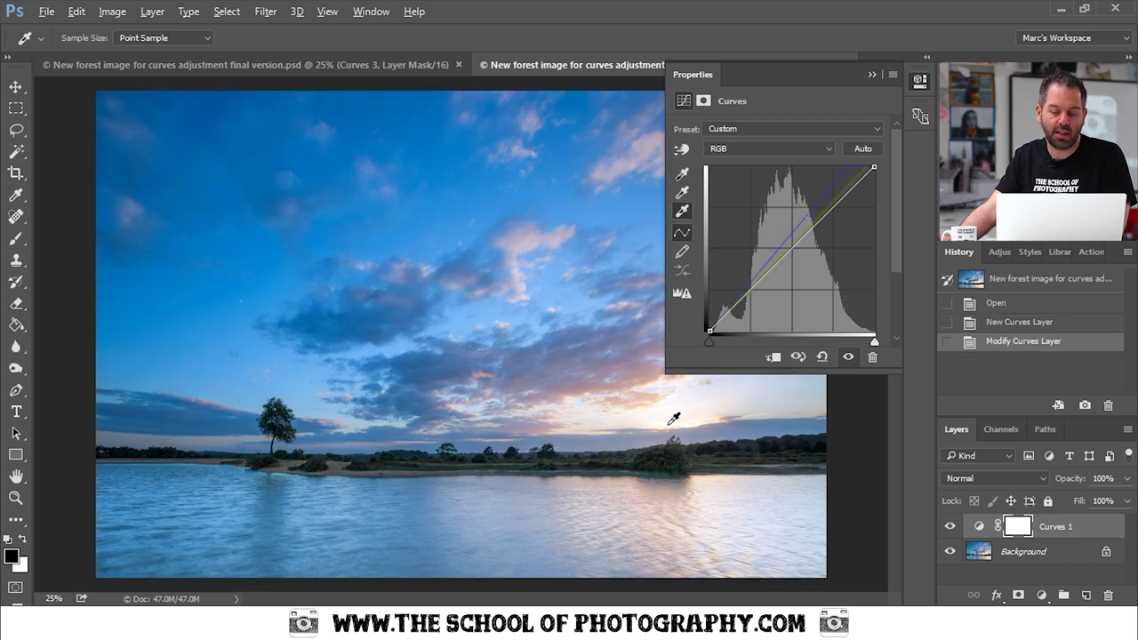
- Reset the curve, keep the RGB channel and apply the Cross Process (RGB) preset
left_click(823, 359)
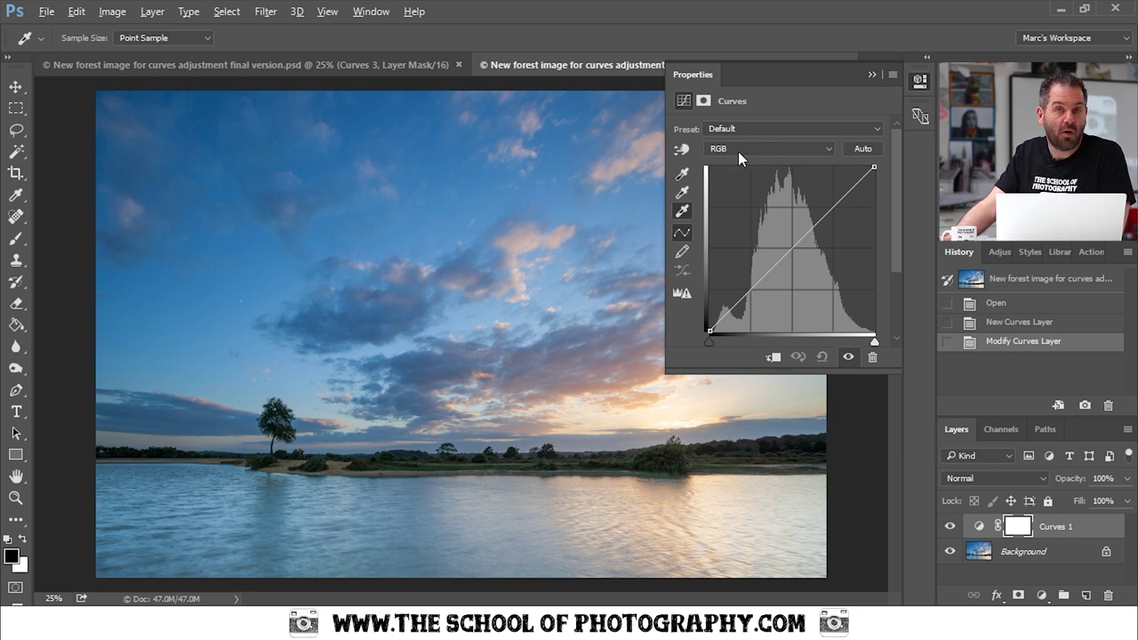
left_click(828, 149)
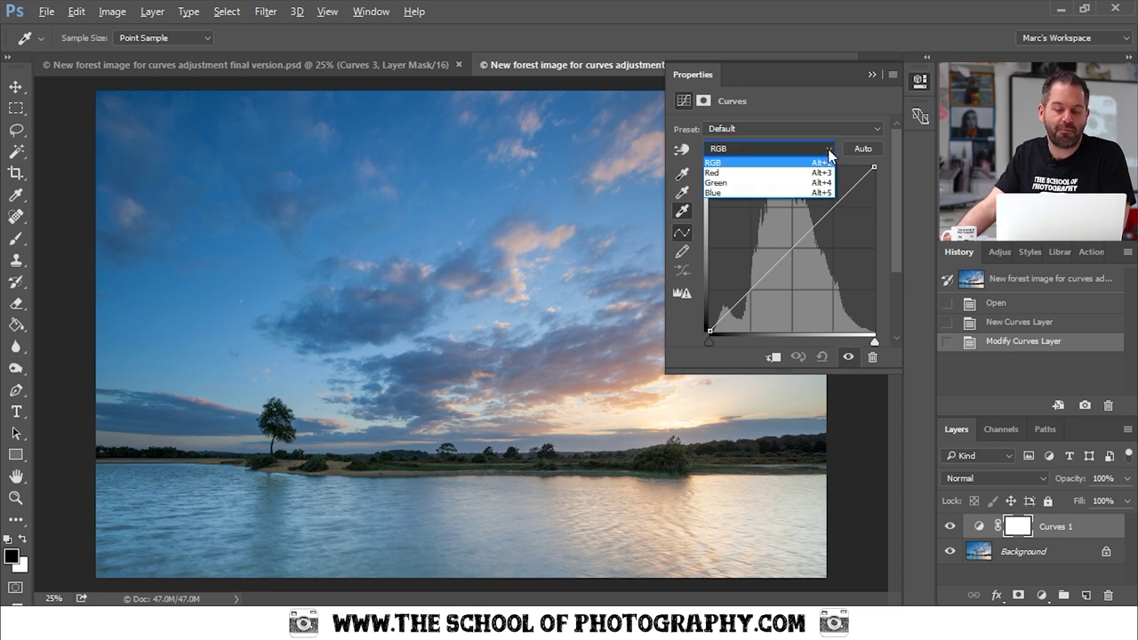
left_click(774, 163)
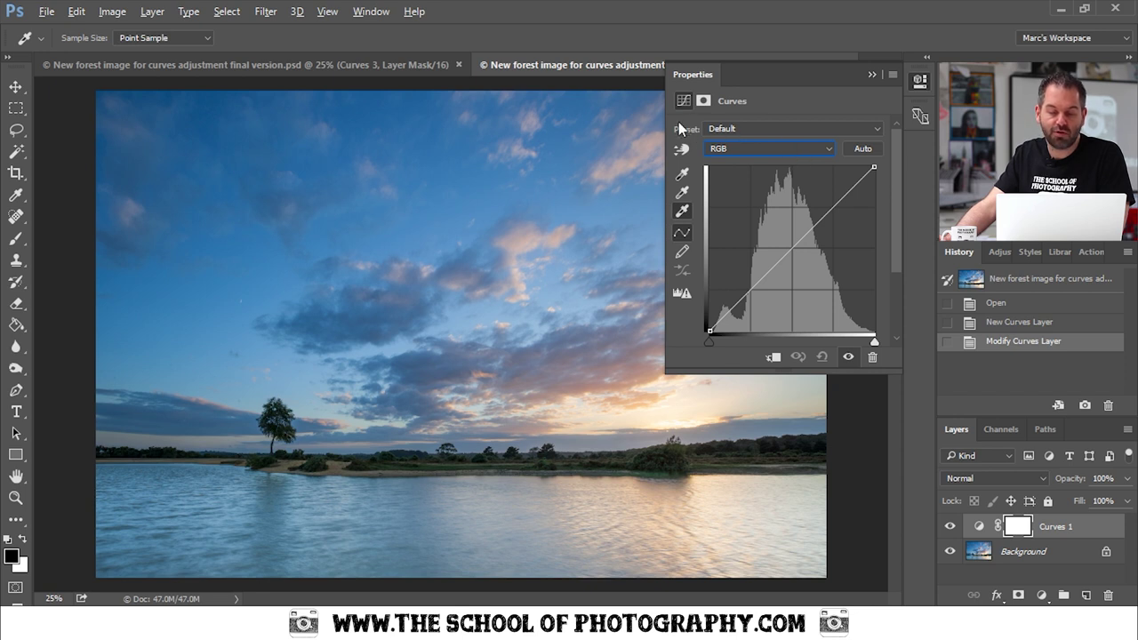
left_click(873, 130)
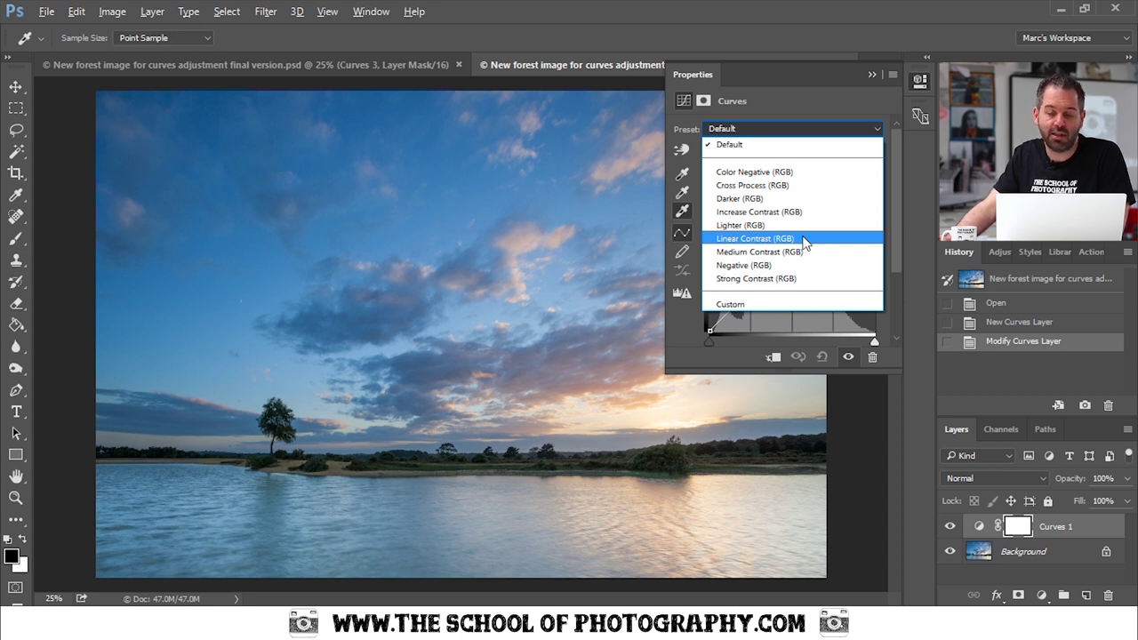
left_click(791, 185)
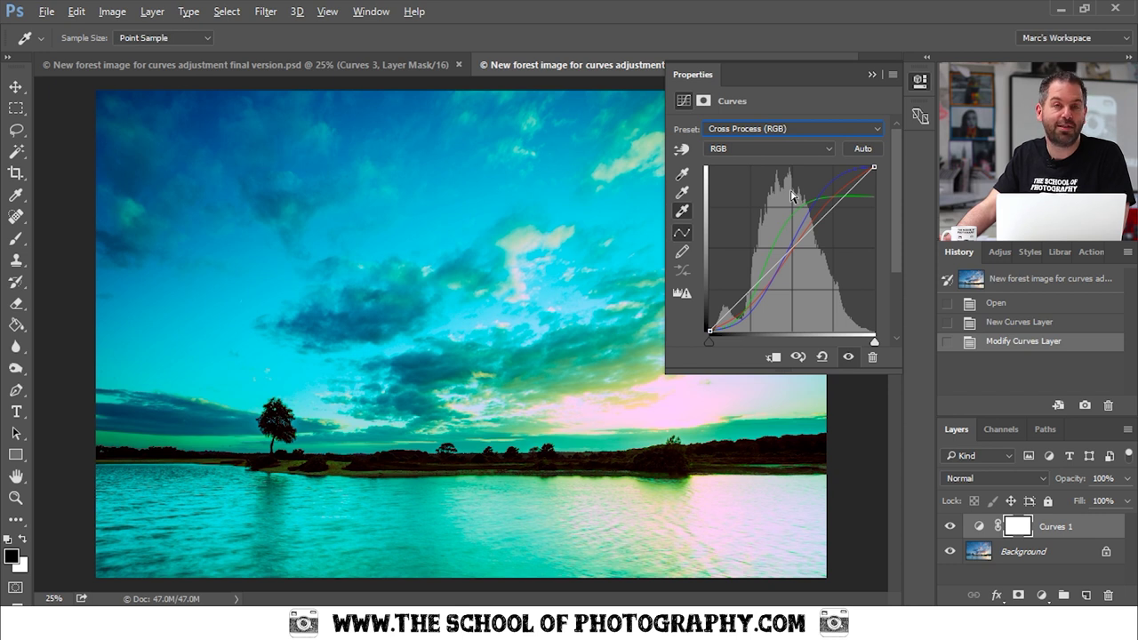
left_click(877, 131)
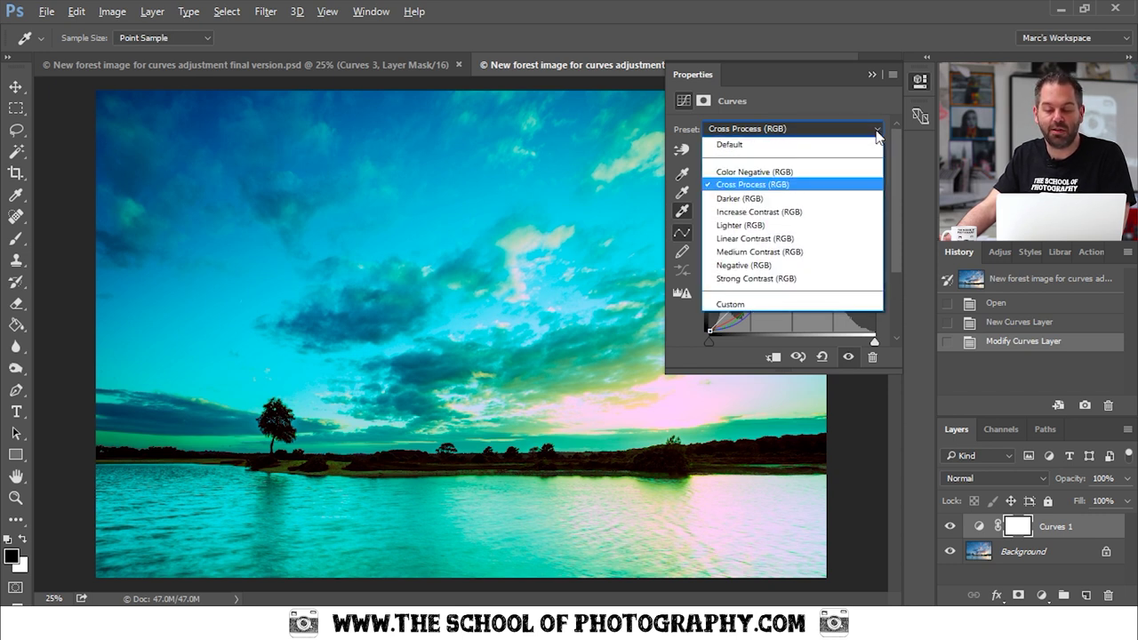
- Return to the Default preset, sketch a freehand pencil curve, then reset it to straight
left_click(817, 144)
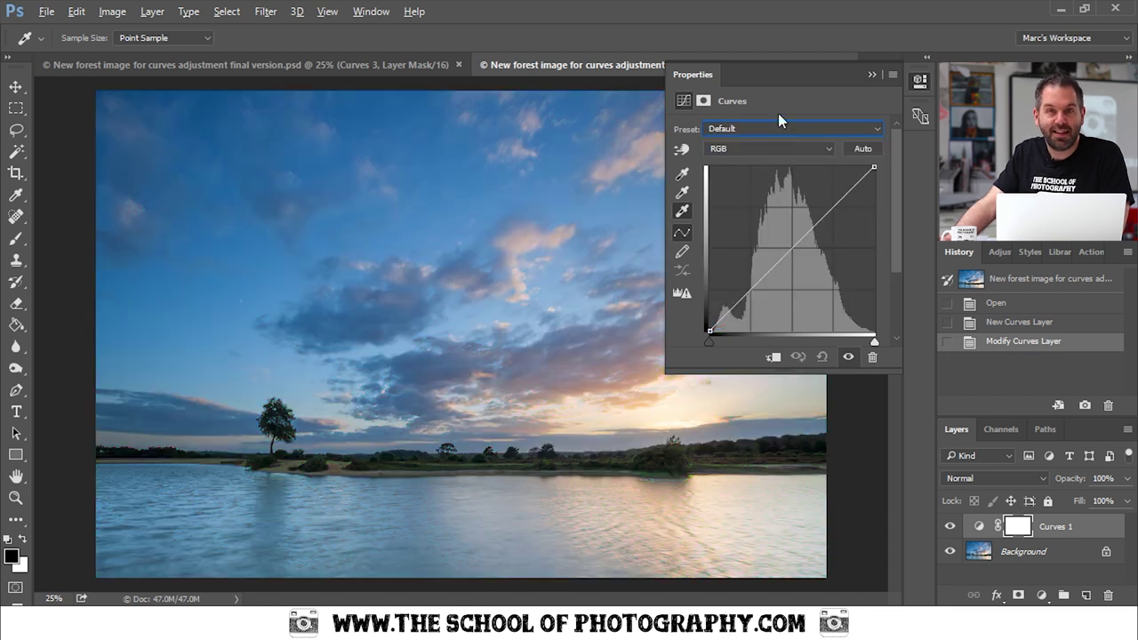
left_click(683, 255)
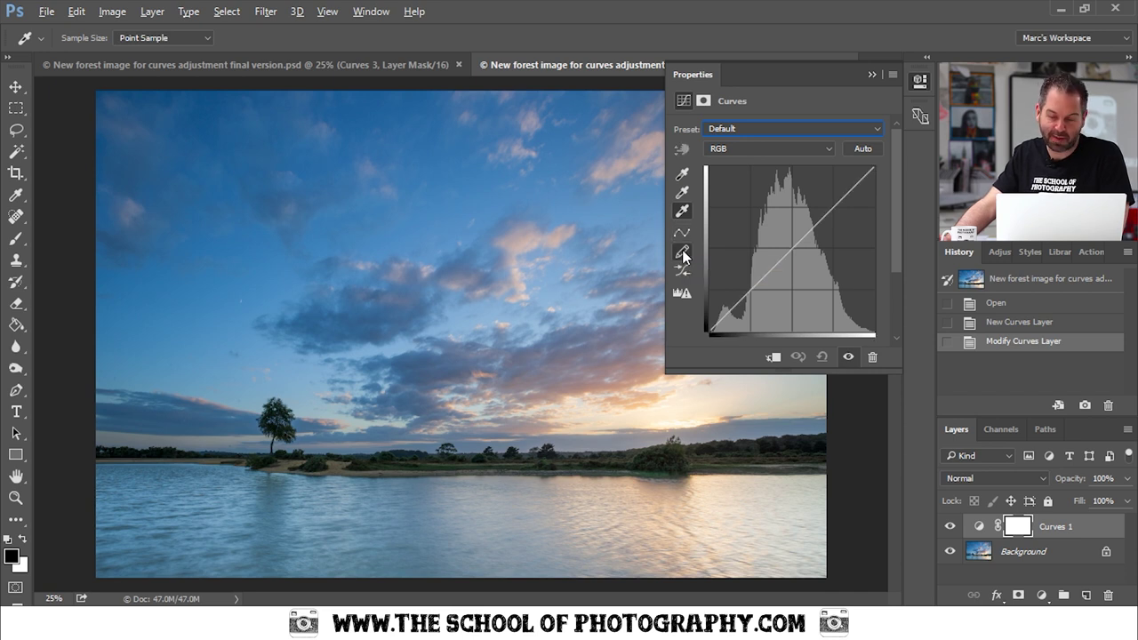
mouse_move(858, 201)
left_mouse_down()
mouse_move(832, 181)
mouse_move(807, 190)
mouse_move(826, 258)
mouse_move(799, 270)
mouse_move(739, 246)
mouse_move(776, 295)
mouse_move(769, 311)
mouse_move(738, 309)
left_mouse_up()
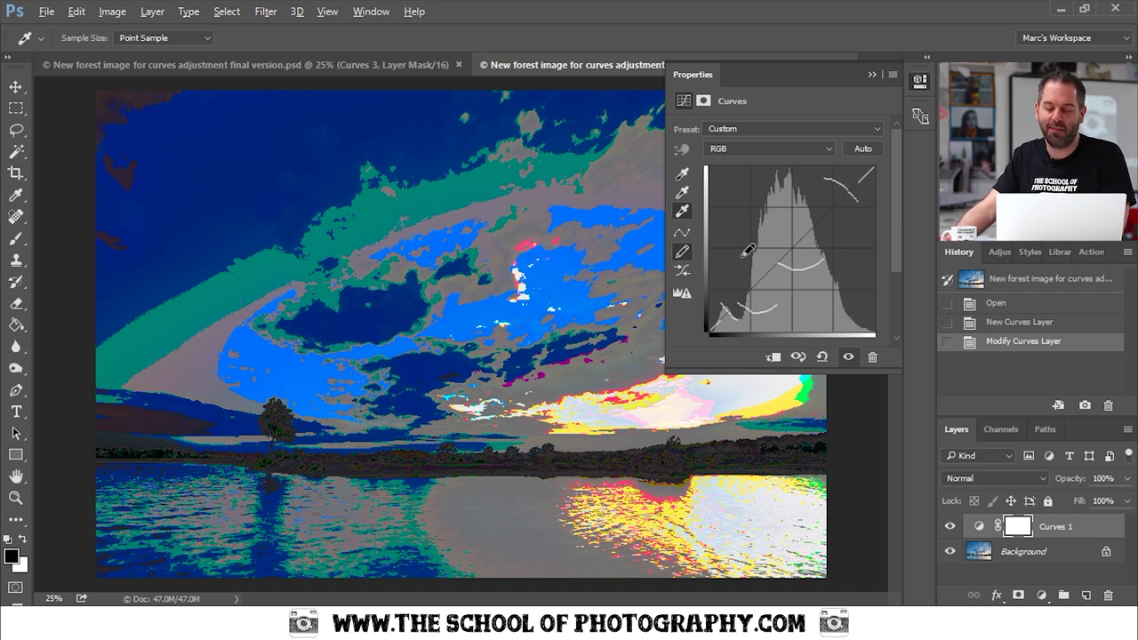
left_click(823, 357)
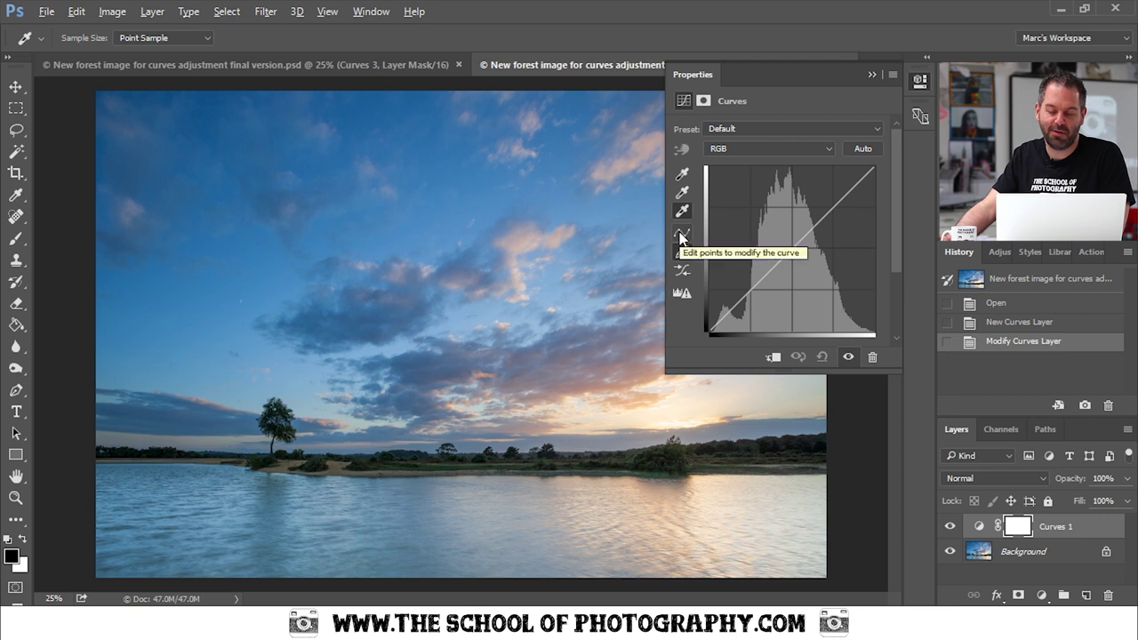
left_click(681, 236)
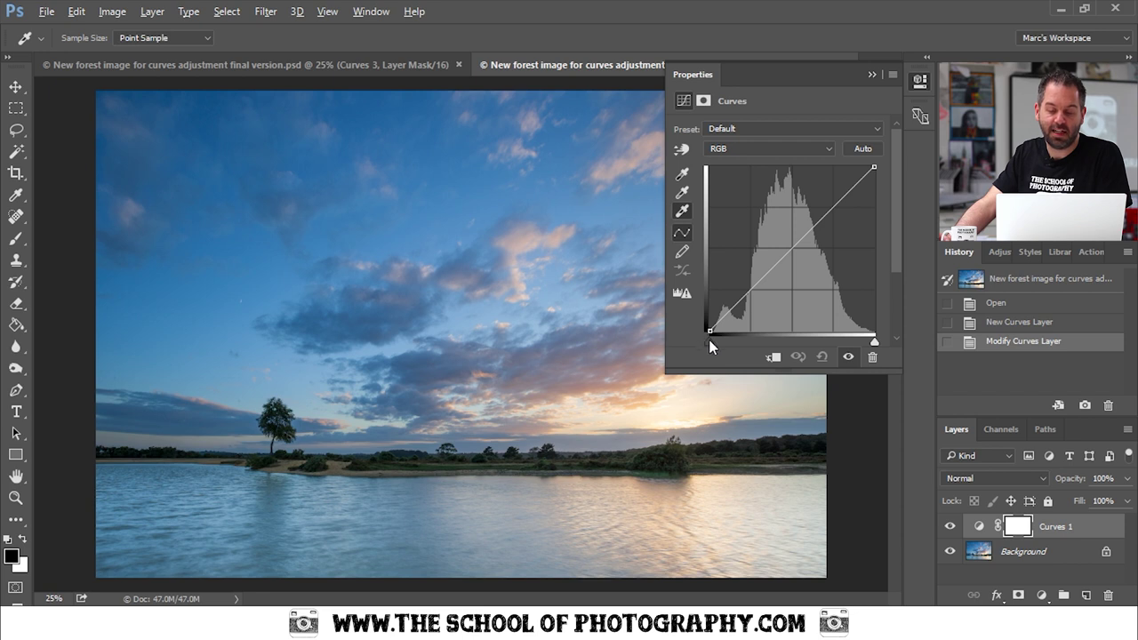
mouse_move(711, 342)
left_mouse_down()
mouse_move(736, 344)
mouse_move(700, 335)
left_mouse_up()
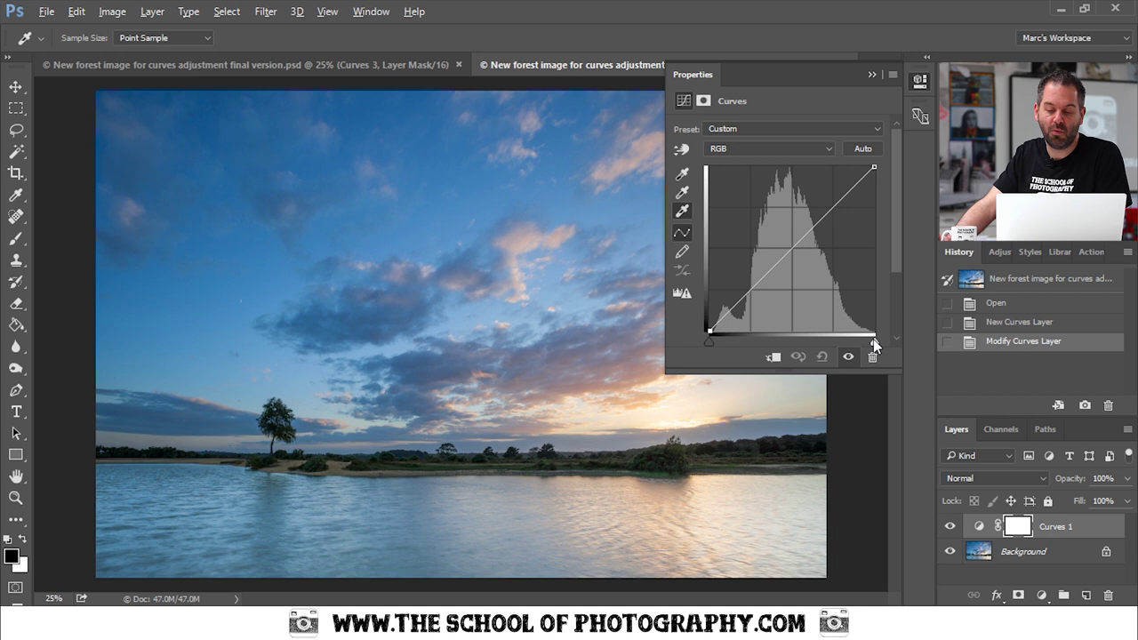
mouse_move(871, 342)
left_mouse_down()
mouse_move(842, 343)
mouse_move(880, 341)
left_mouse_up()
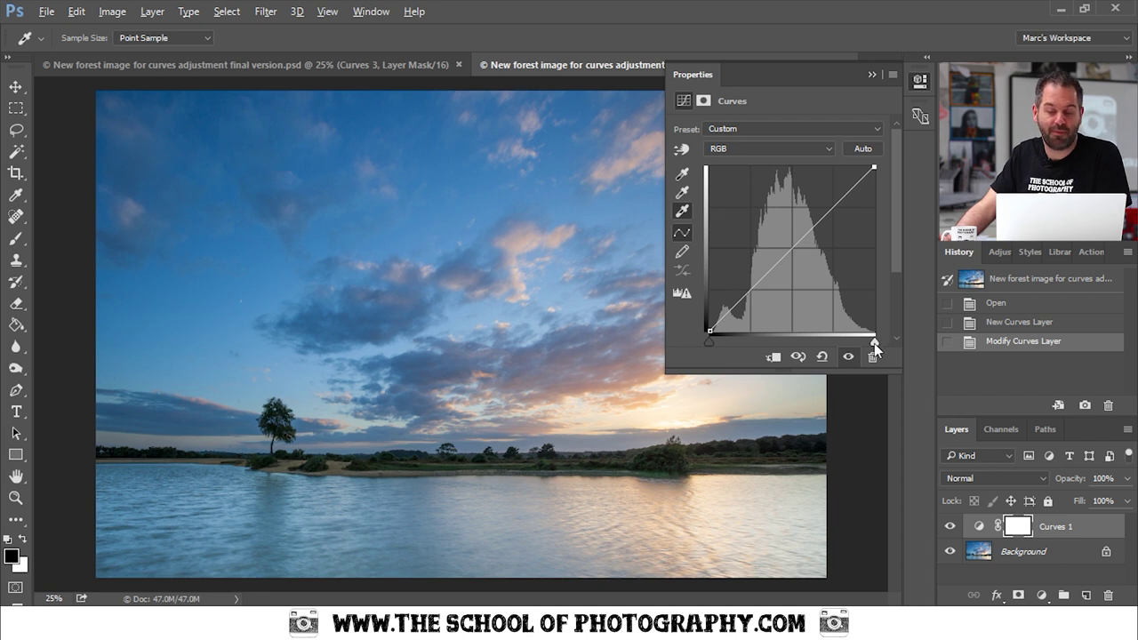
mouse_move(874, 343)
left_mouse_down()
mouse_move(857, 345)
mouse_move(876, 344)
left_mouse_up()
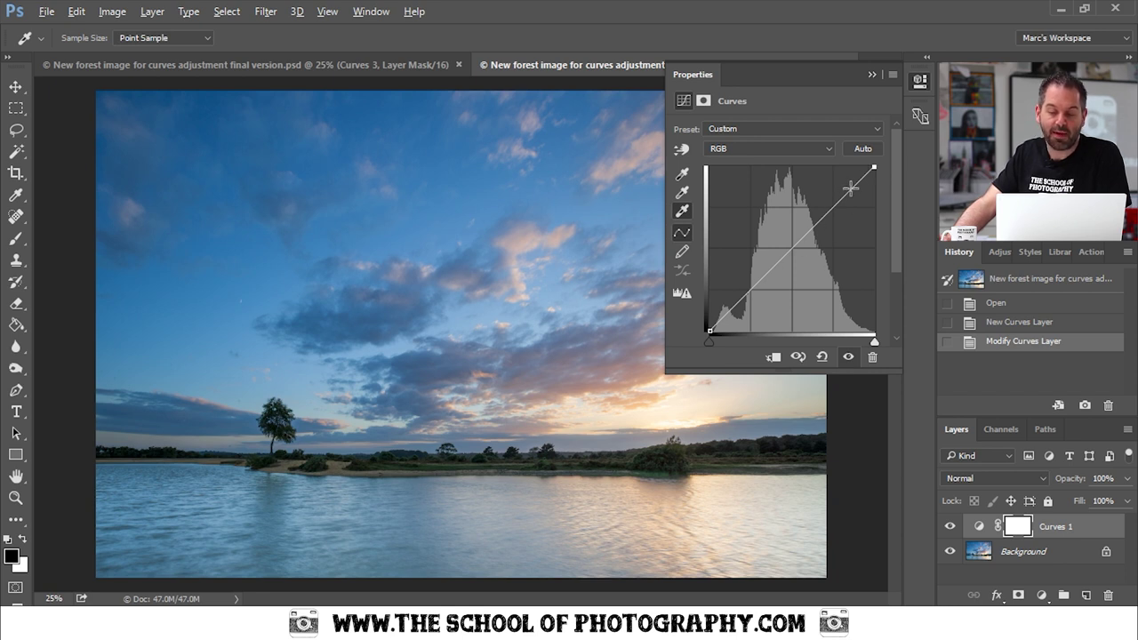
left_click(791, 249)
mouse_move(790, 248)
left_mouse_down()
mouse_move(756, 229)
mouse_move(814, 290)
mouse_move(763, 224)
mouse_move(813, 286)
mouse_move(790, 249)
left_mouse_up()
- Shape Curves 1 into an S-curve with darker shadows and brighter highlights
left_click(822, 356)
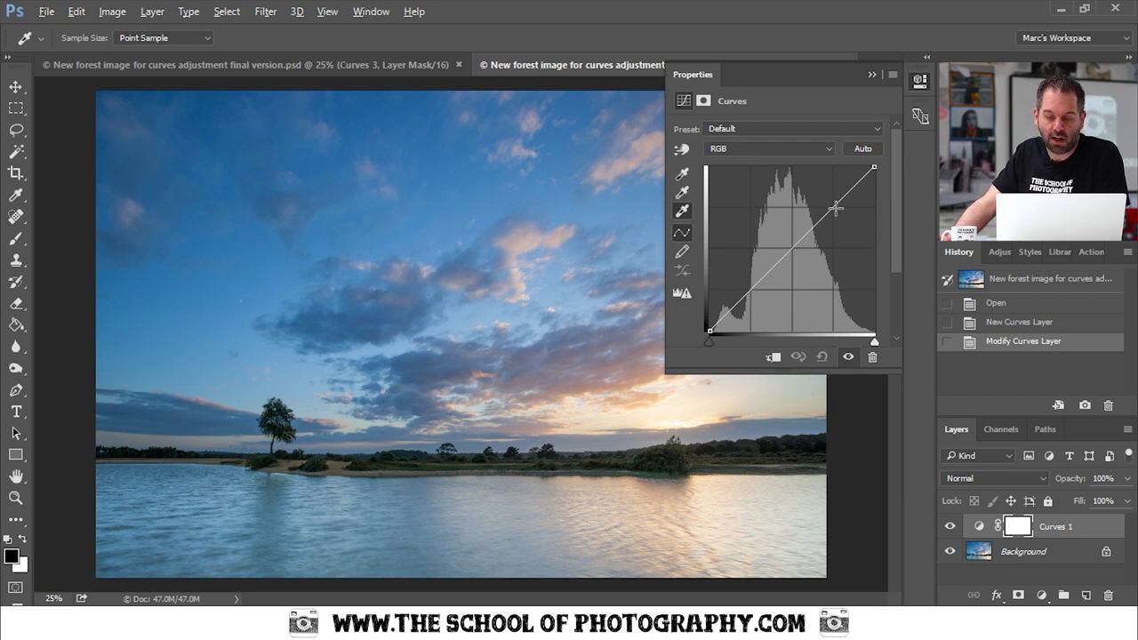
mouse_move(835, 208)
left_mouse_down()
mouse_move(804, 188)
mouse_move(847, 223)
mouse_move(809, 189)
mouse_move(835, 205)
left_mouse_up()
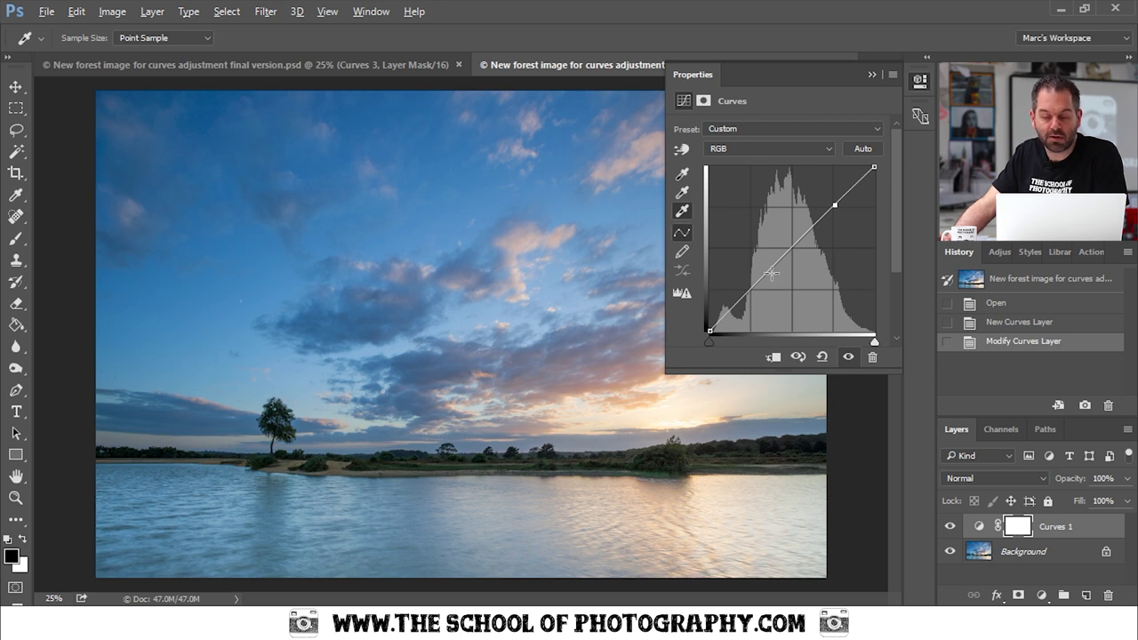
left_click(752, 289)
mouse_move(752, 289)
left_mouse_down()
mouse_move(766, 313)
mouse_move(738, 274)
mouse_move(758, 300)
mouse_move(752, 289)
left_mouse_up()
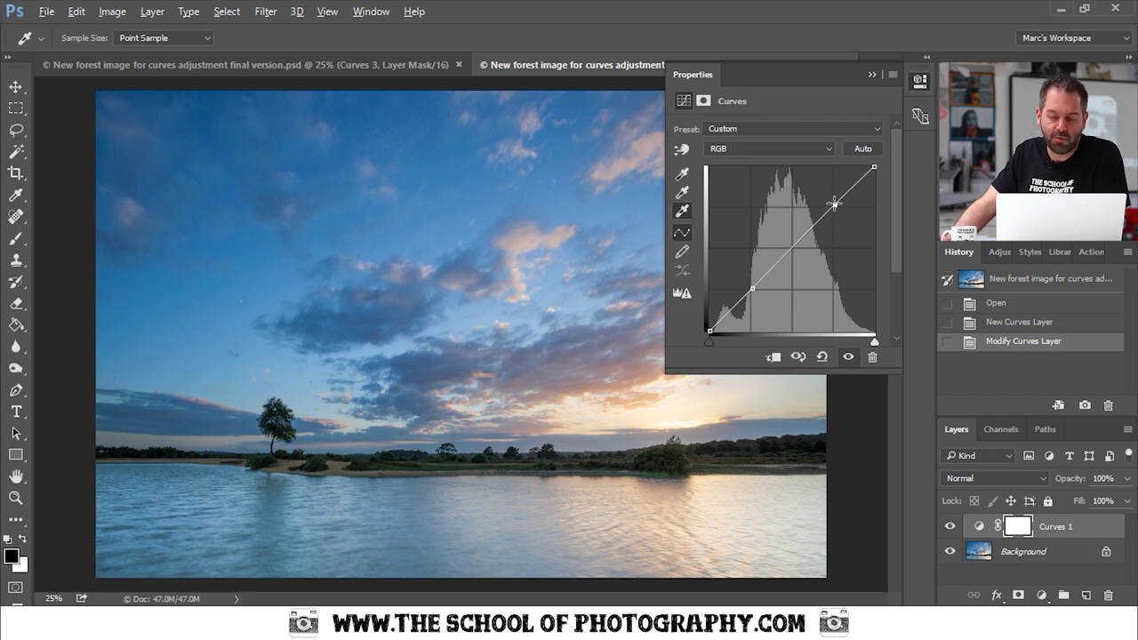
left_click_drag(834, 205, 829, 202)
left_click_drag(753, 288, 760, 293)
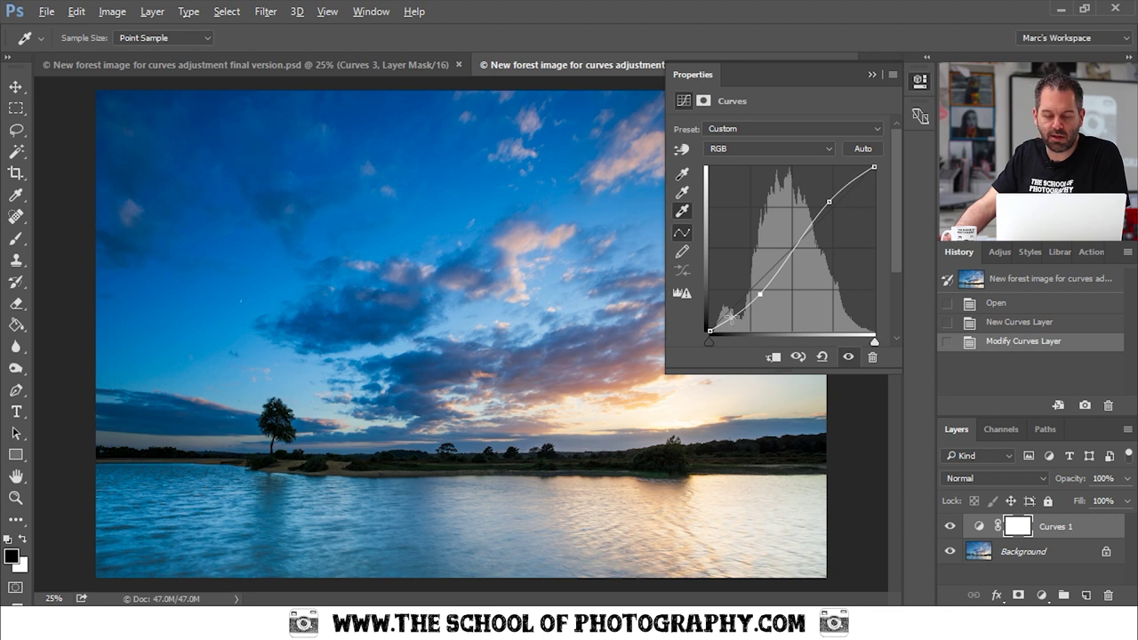
- Toggle the previous-state view to compare against the original, then select the upper curve point
left_click(797, 357)
left_click(798, 357)
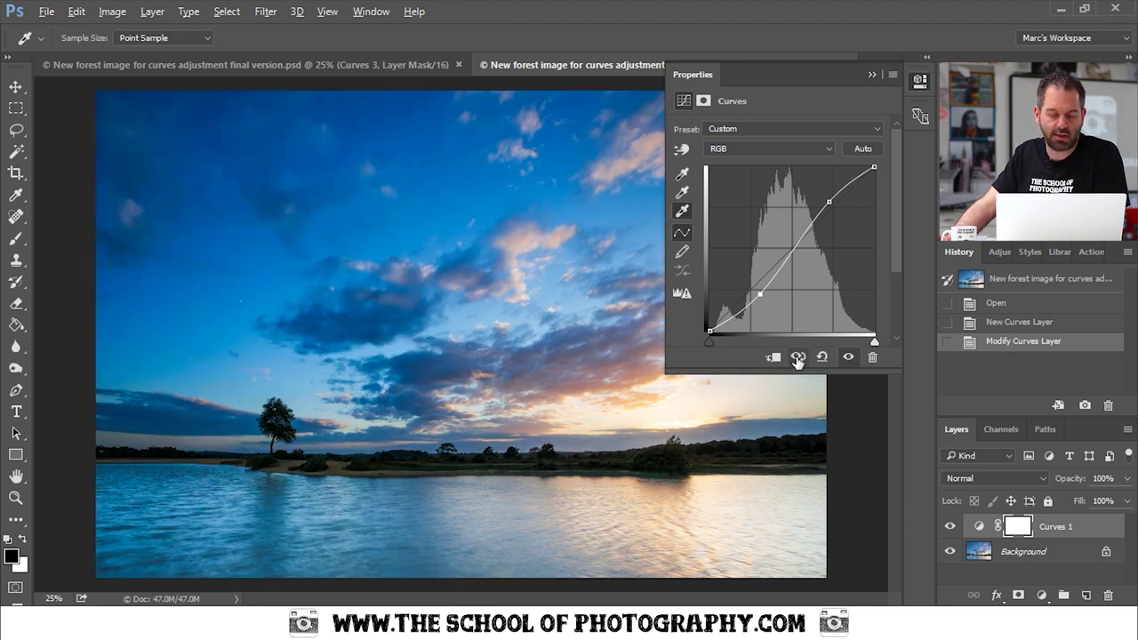
left_click(797, 358)
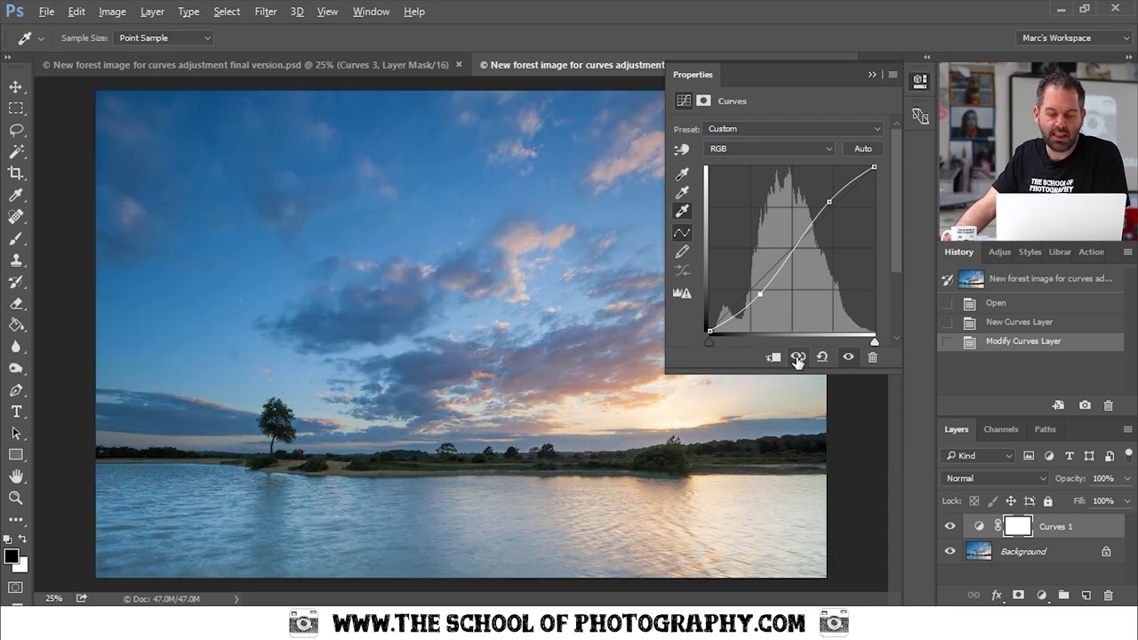
left_click(798, 357)
left_click(798, 357)
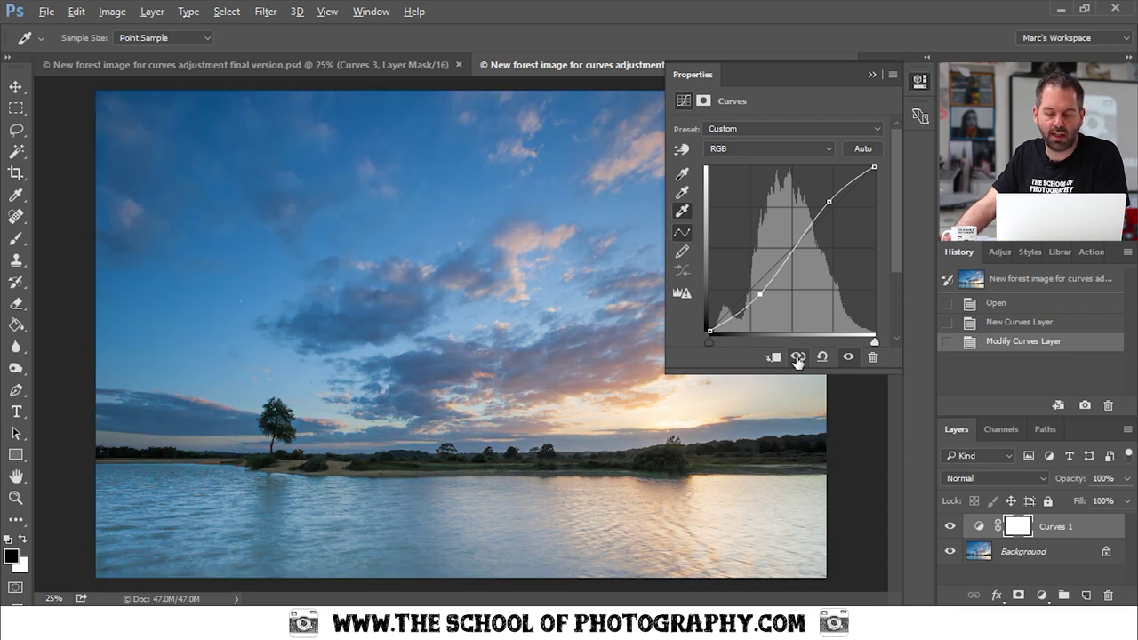
left_click(798, 357)
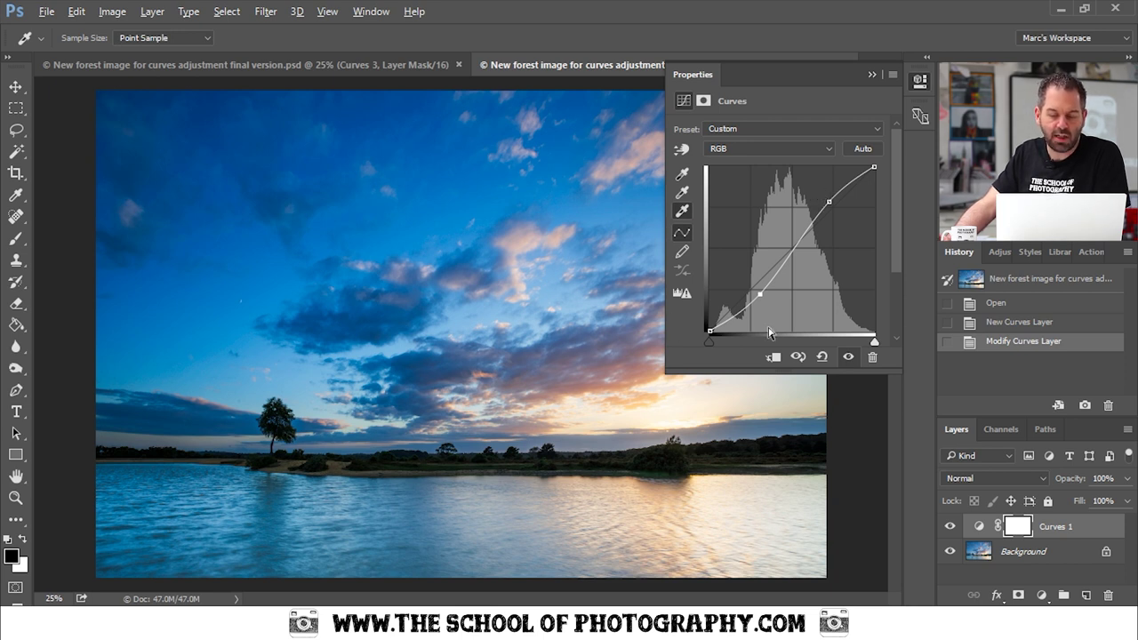
left_click(827, 203)
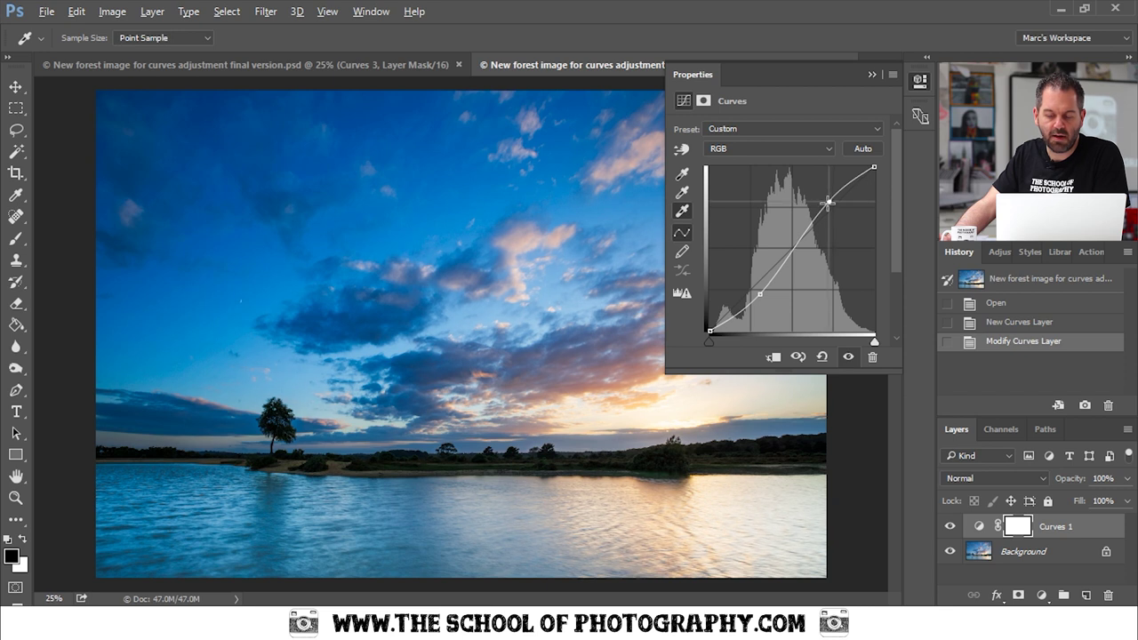
- Close the Curves 1 properties and add a second Curves layer, Curves 2
left_click(872, 77)
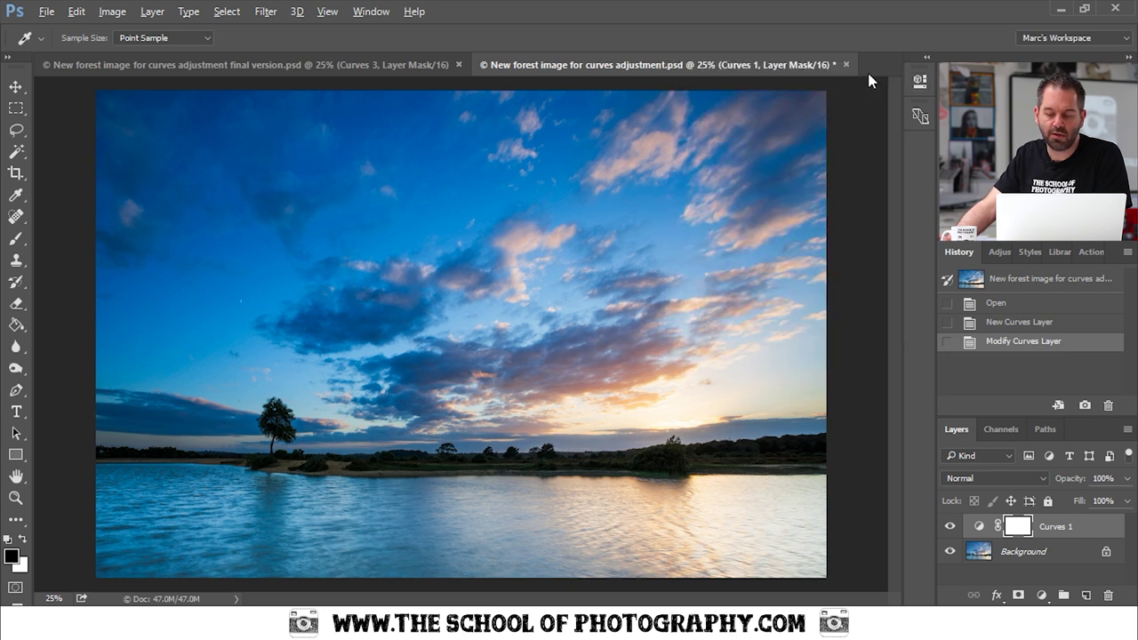
left_click(1042, 596)
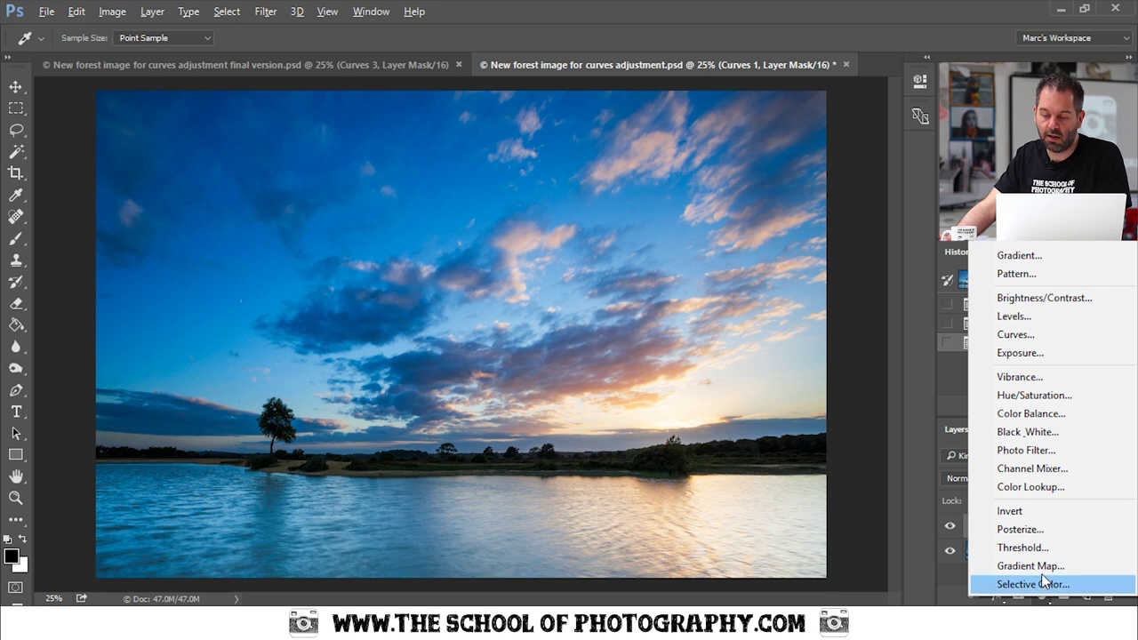
left_click(1033, 335)
key("v")
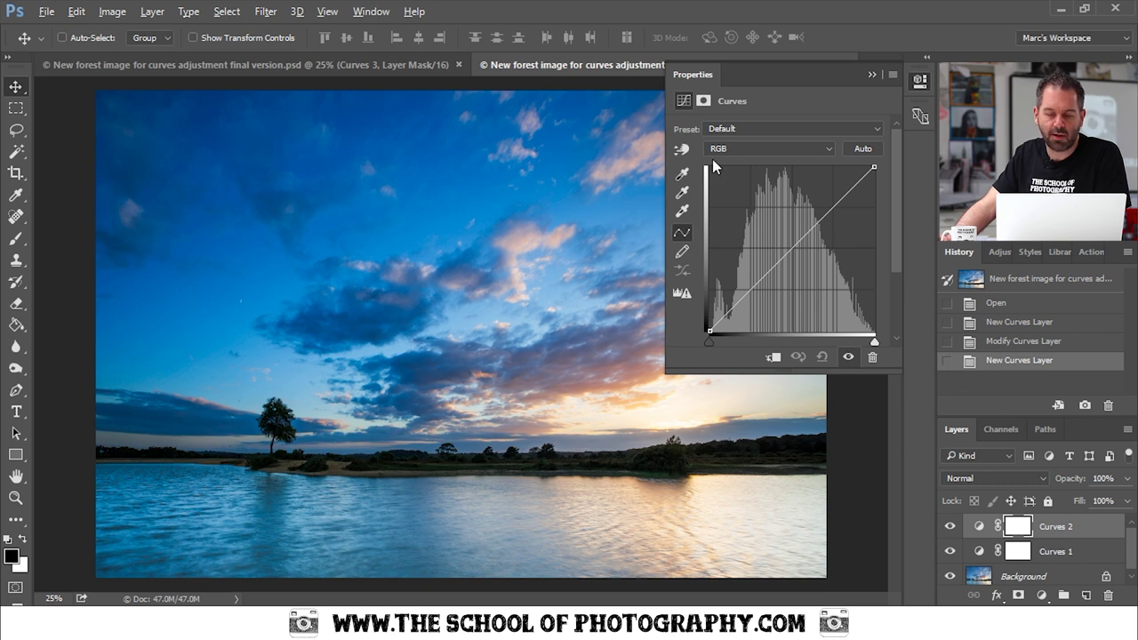
left_click(828, 150)
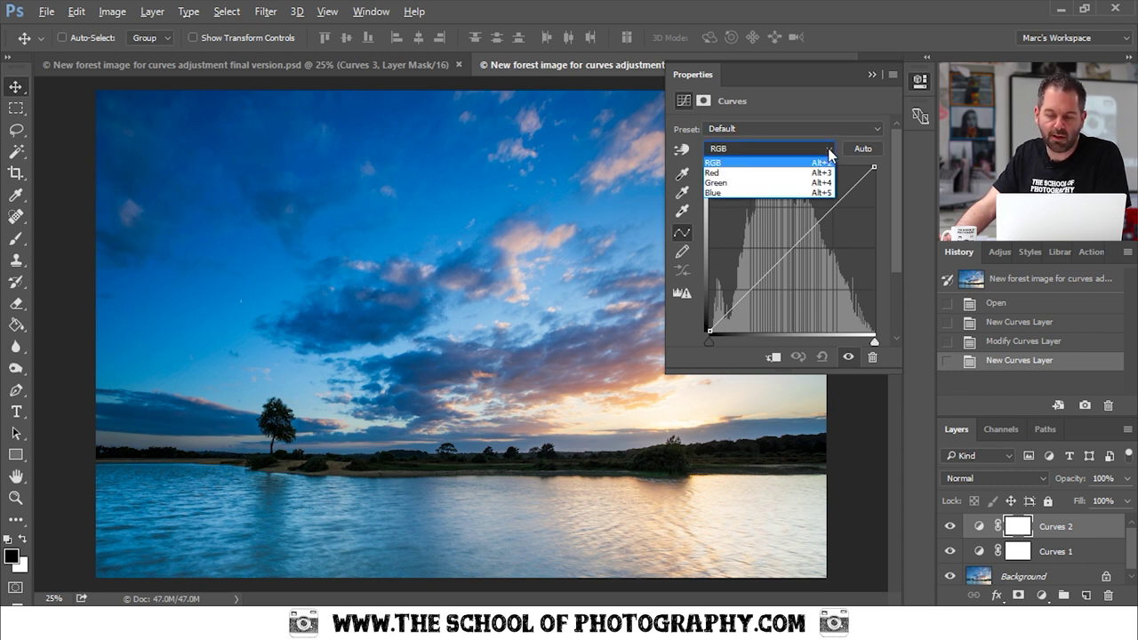
- Bow Curves 2's Red channel upward for pink warmth, pulling red out of the shadows
left_click(739, 174)
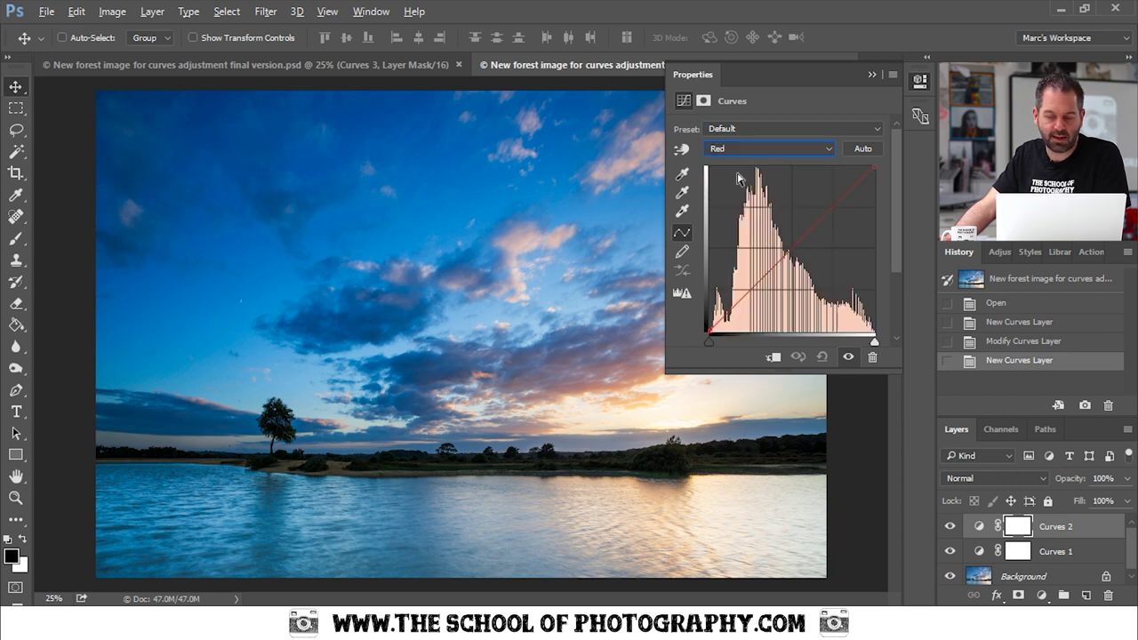
left_click_drag(743, 296, 829, 294)
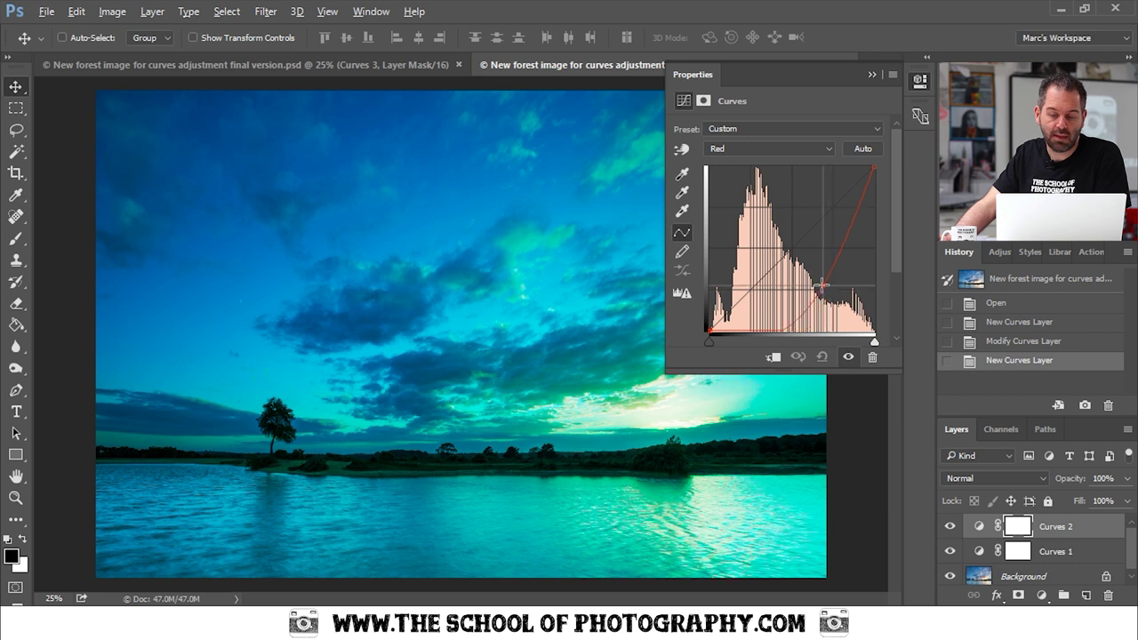
left_click_drag(819, 283, 797, 240)
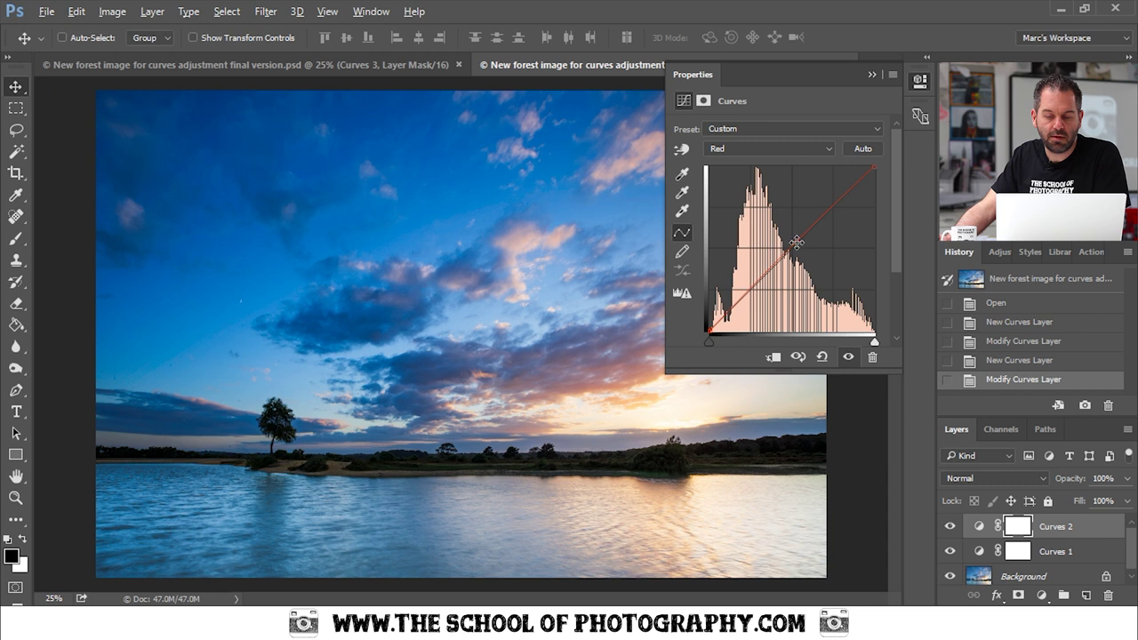
left_click_drag(797, 241, 831, 214)
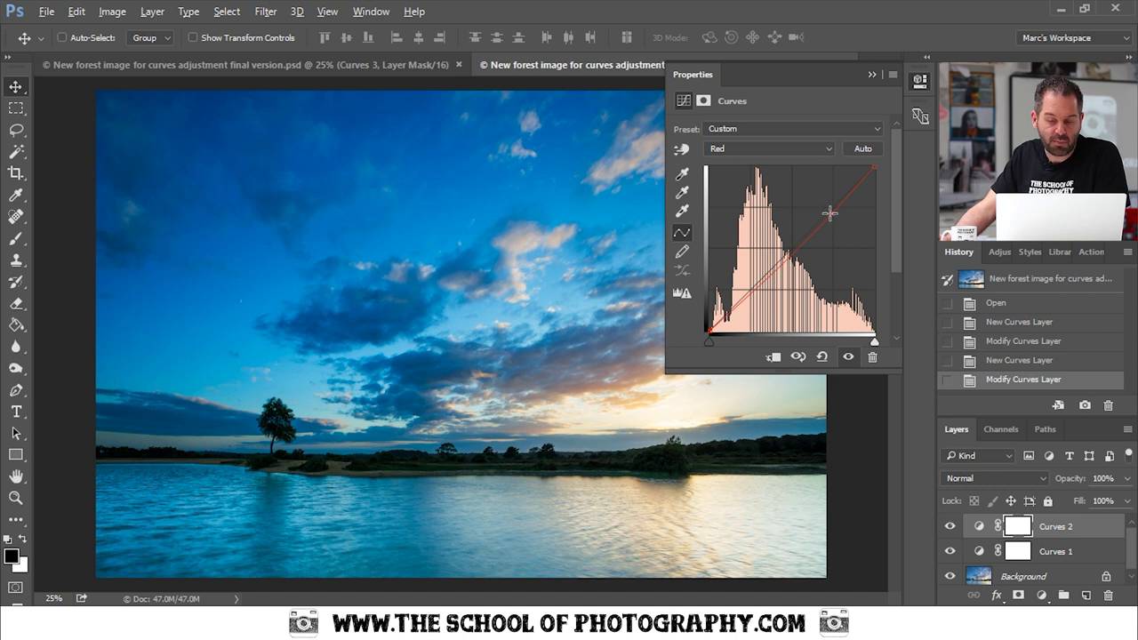
left_click_drag(829, 211, 815, 194)
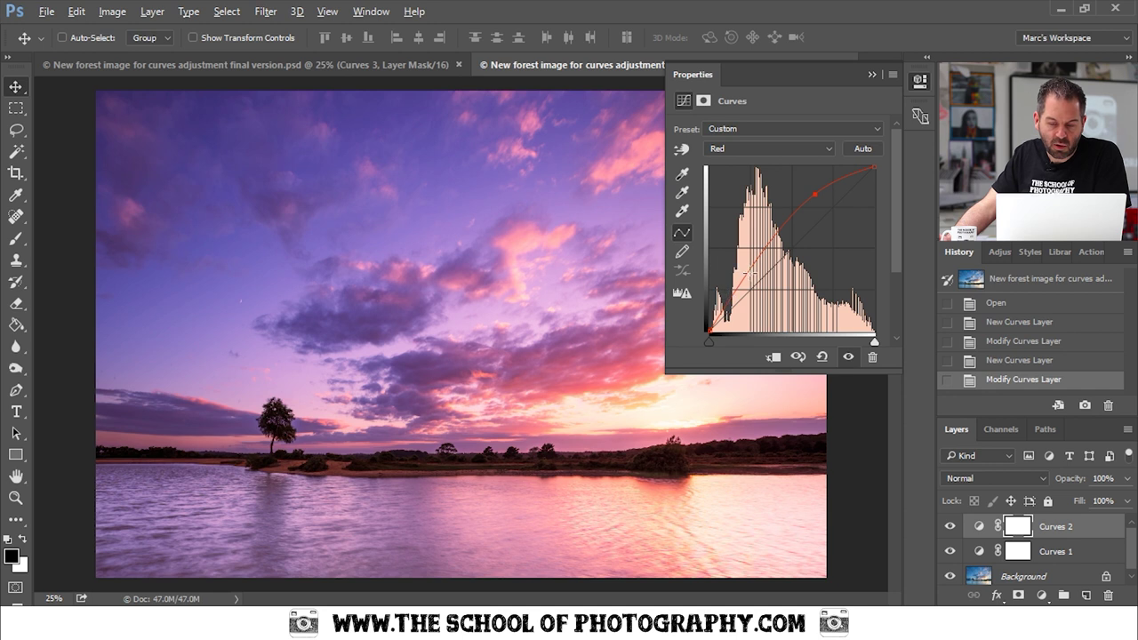
left_click_drag(747, 271, 756, 289)
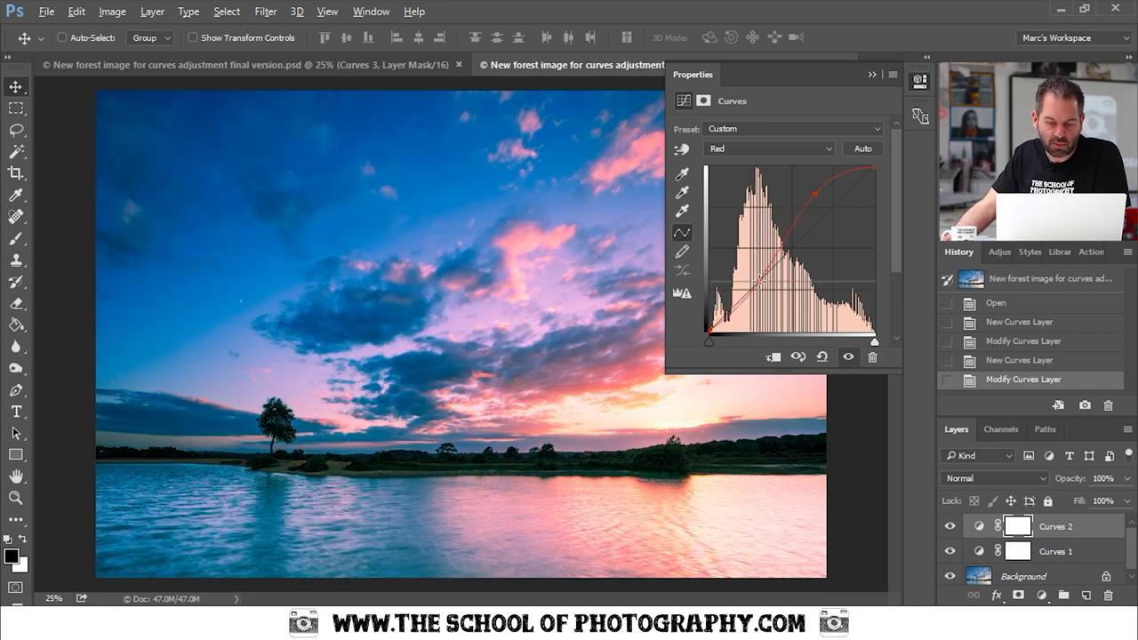
mouse_move(755, 289)
left_mouse_down()
mouse_move(774, 307)
mouse_move(776, 292)
left_mouse_up()
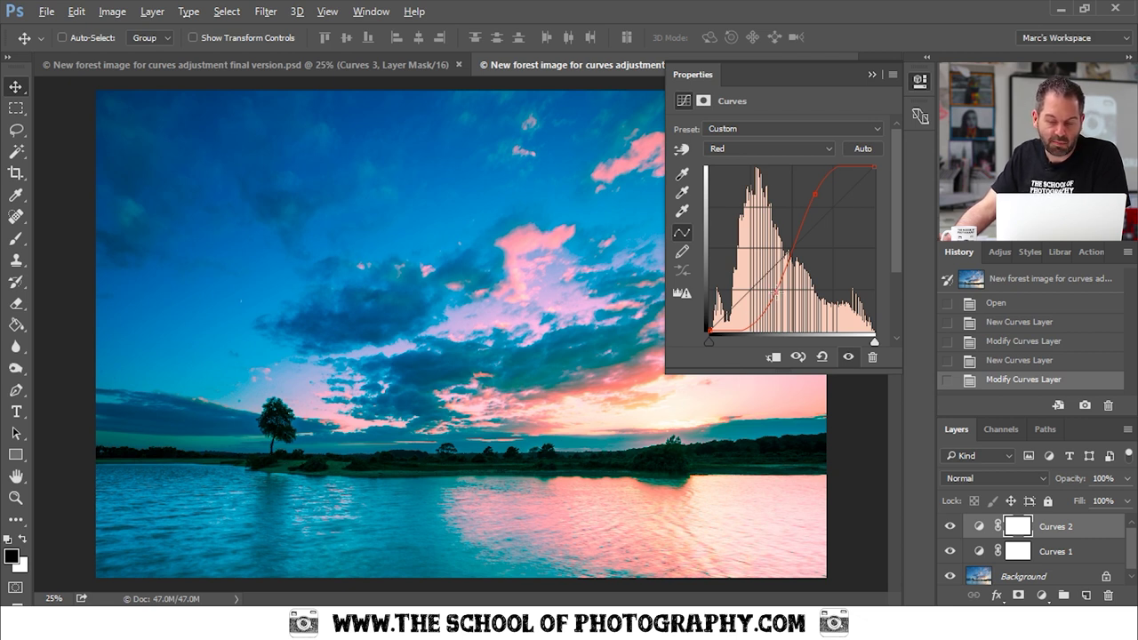
left_click_drag(777, 293, 759, 282)
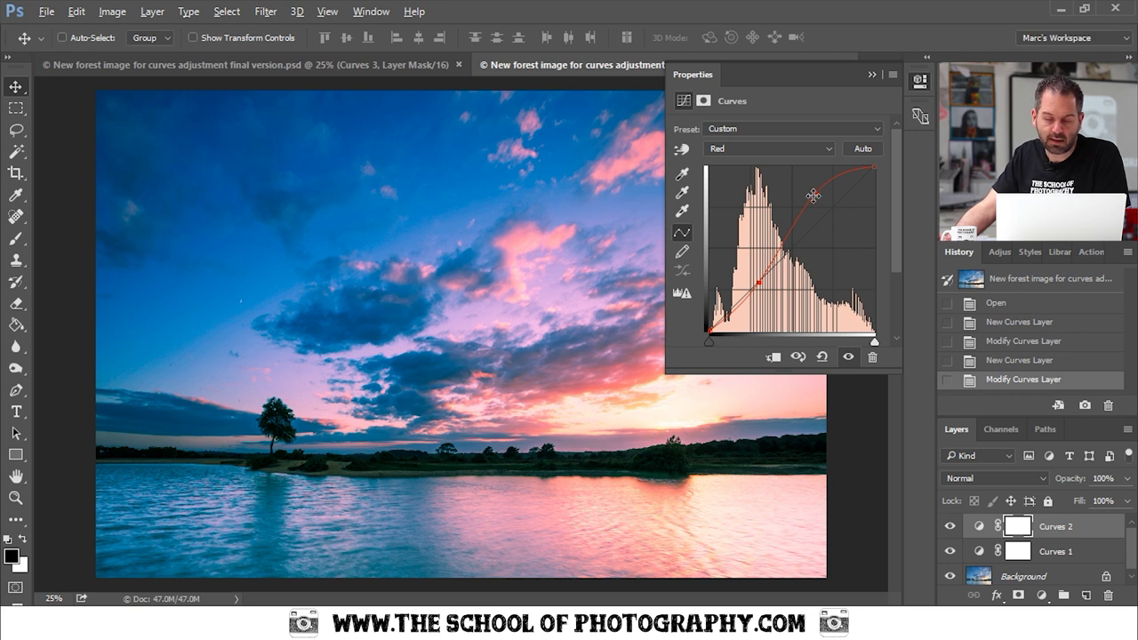
left_click_drag(813, 196, 816, 200)
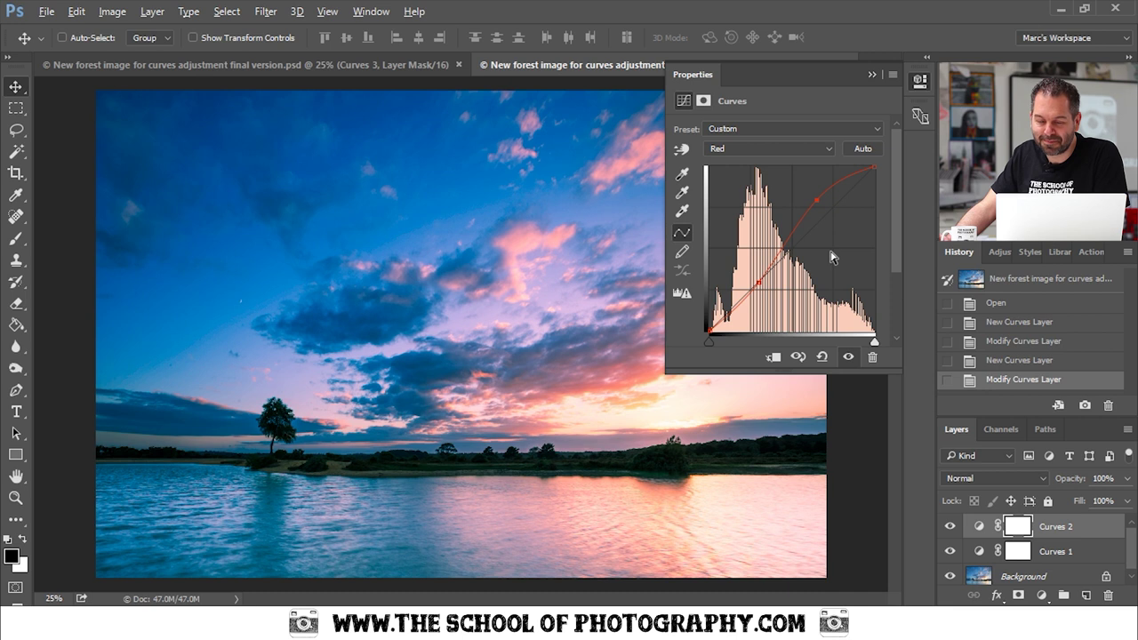
left_click(814, 205)
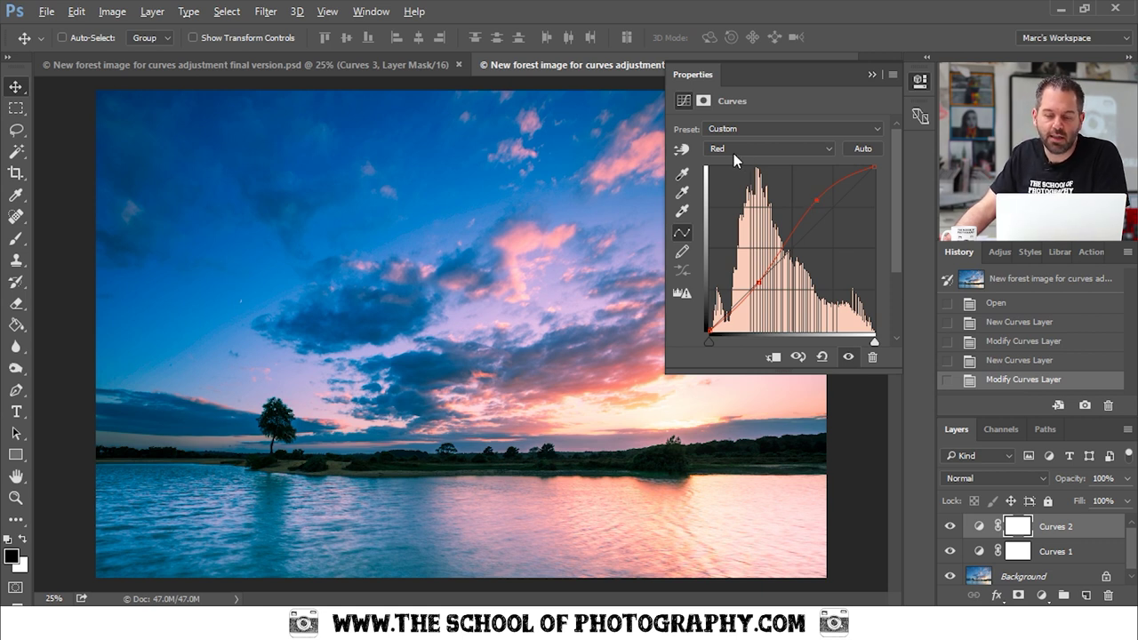
- On Curves 2's Blue channel, lower the highlight point and lift the shadow point
left_click(828, 148)
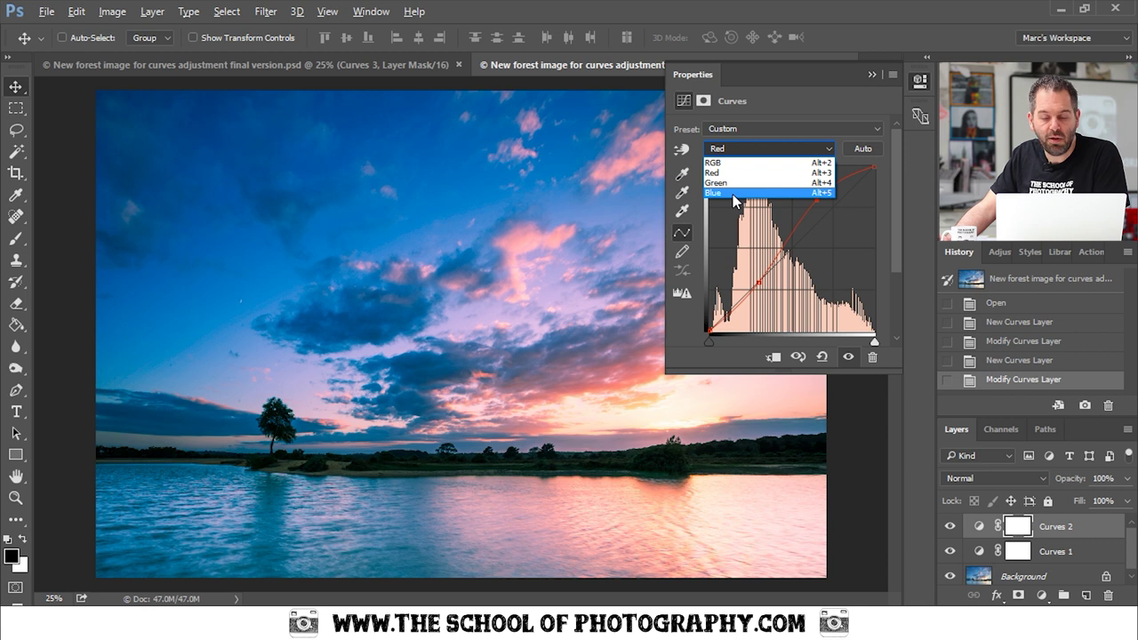
left_click(735, 193)
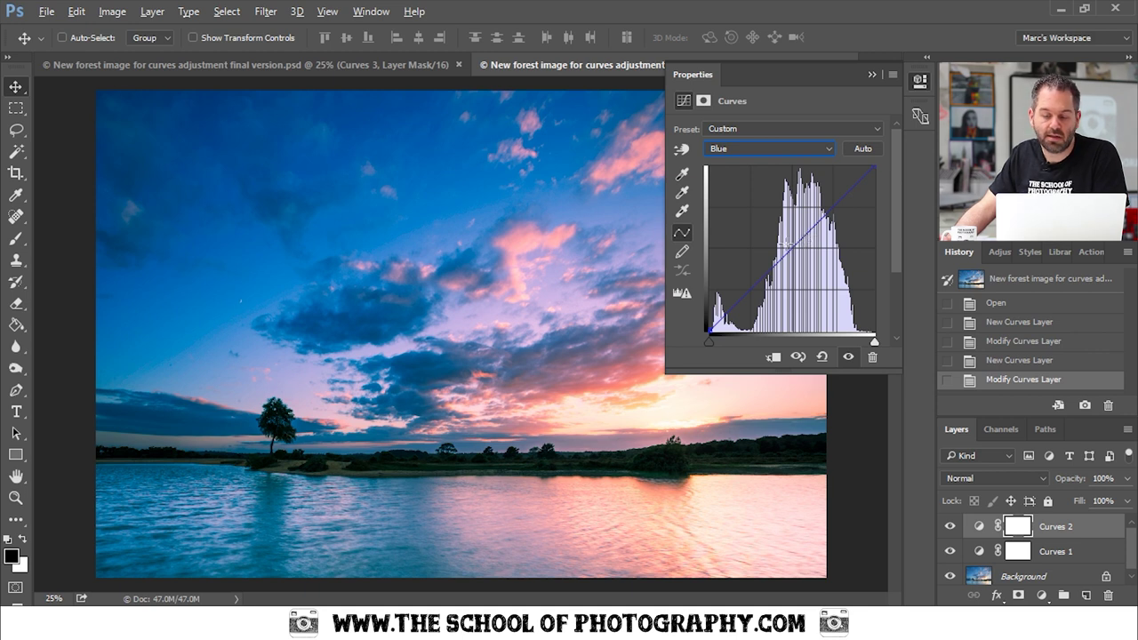
left_click_drag(787, 253, 828, 215)
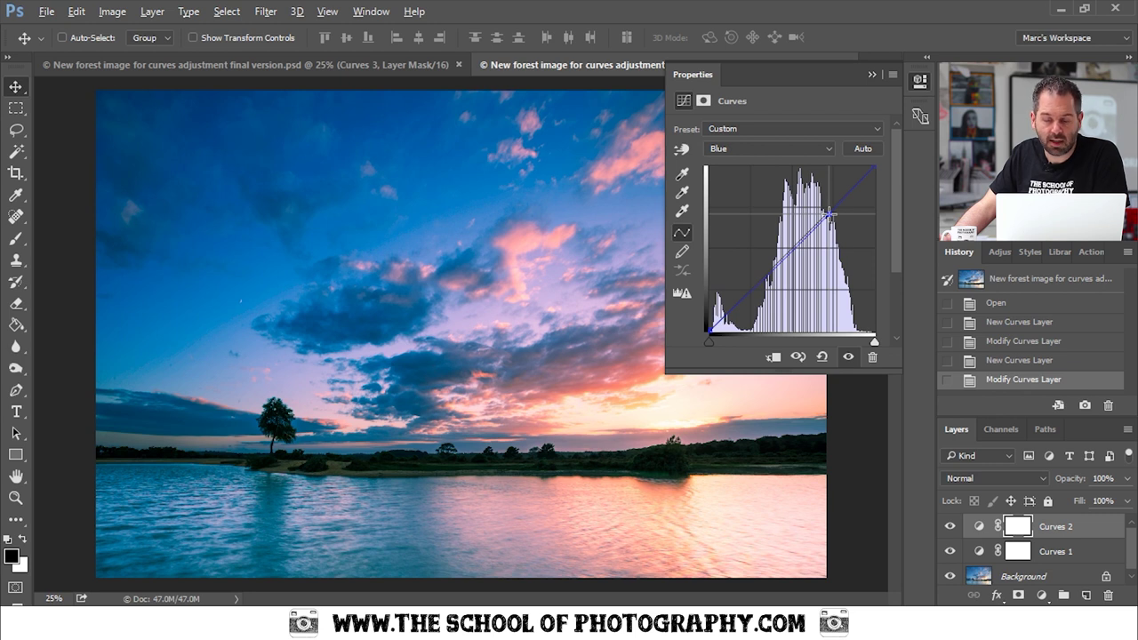
left_click_drag(829, 215, 844, 228)
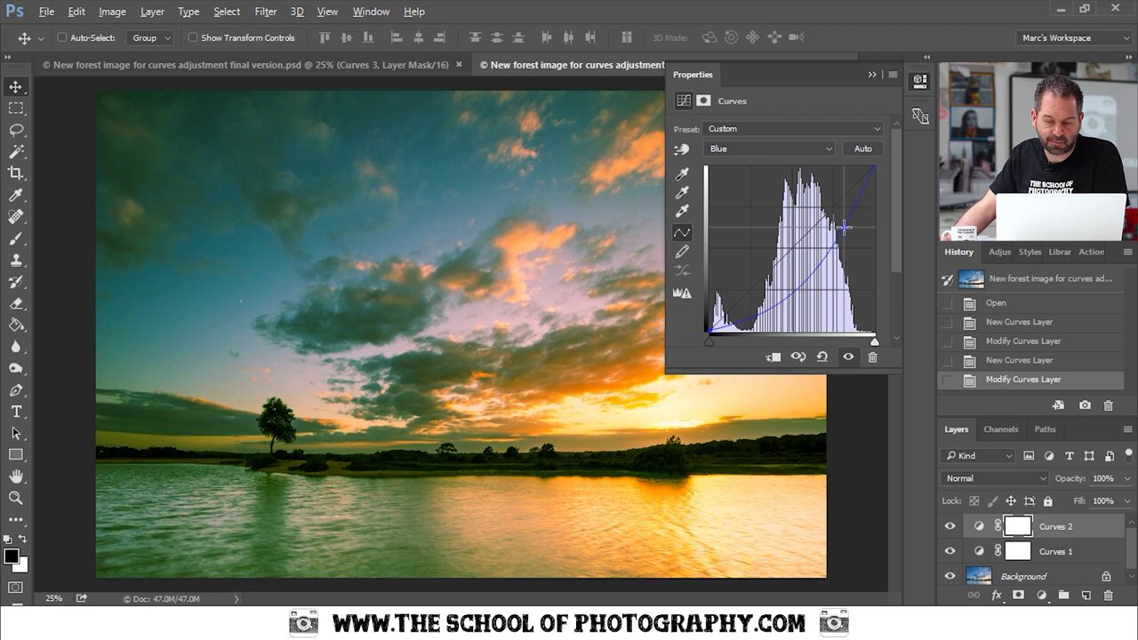
left_click_drag(770, 310, 765, 285)
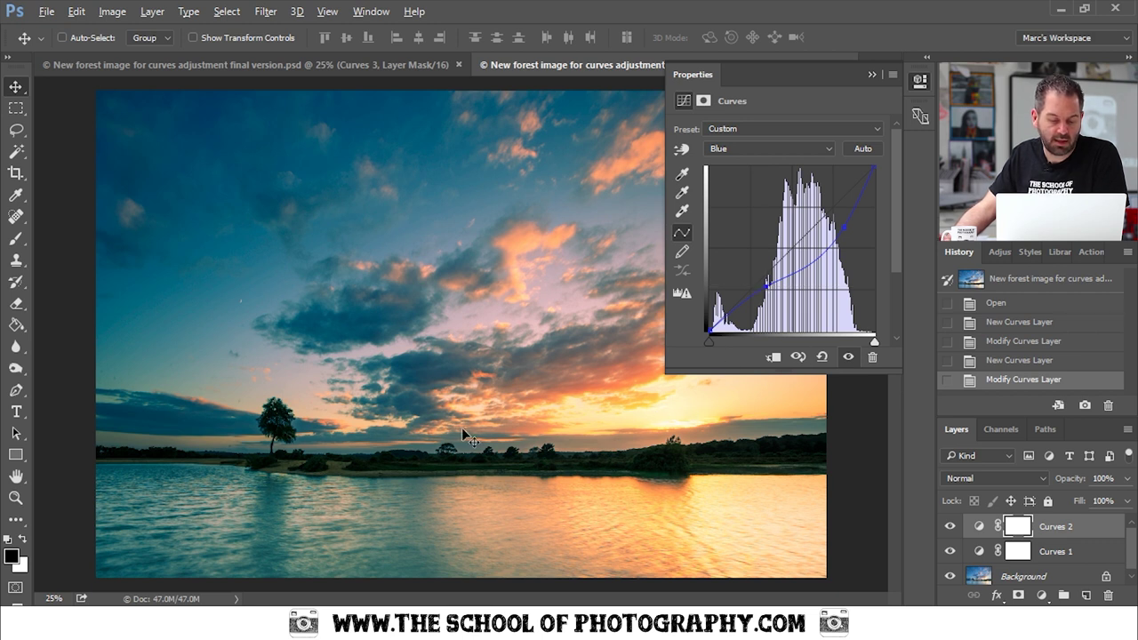
left_click_drag(765, 286, 746, 268)
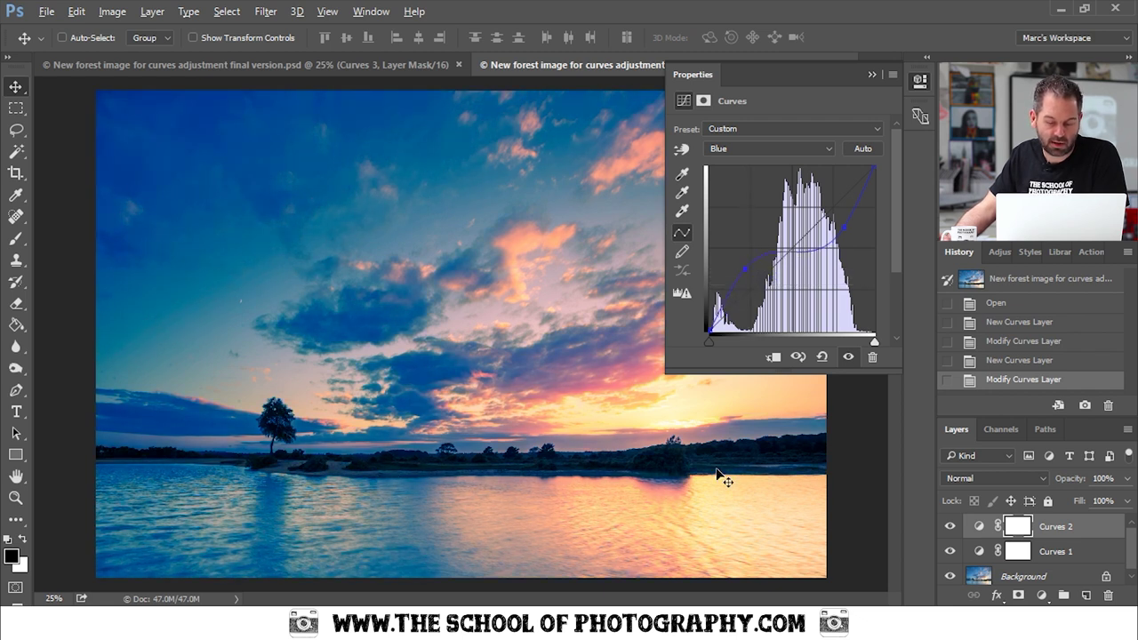
left_click_drag(745, 268, 762, 285)
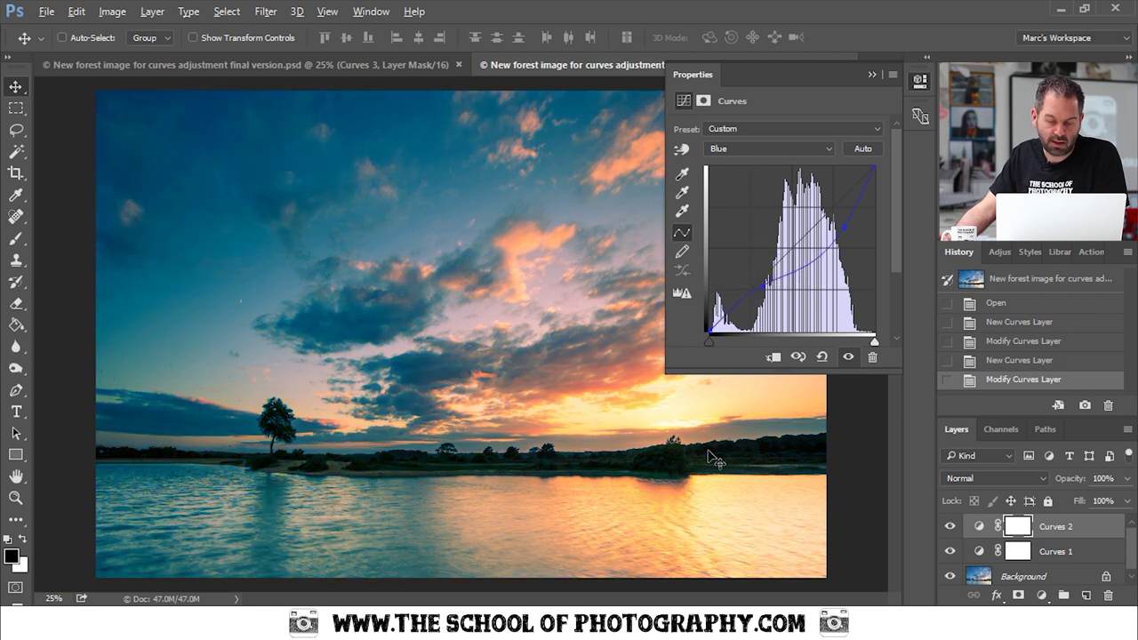
left_click_drag(840, 232, 845, 225)
left_click_drag(761, 286, 765, 286)
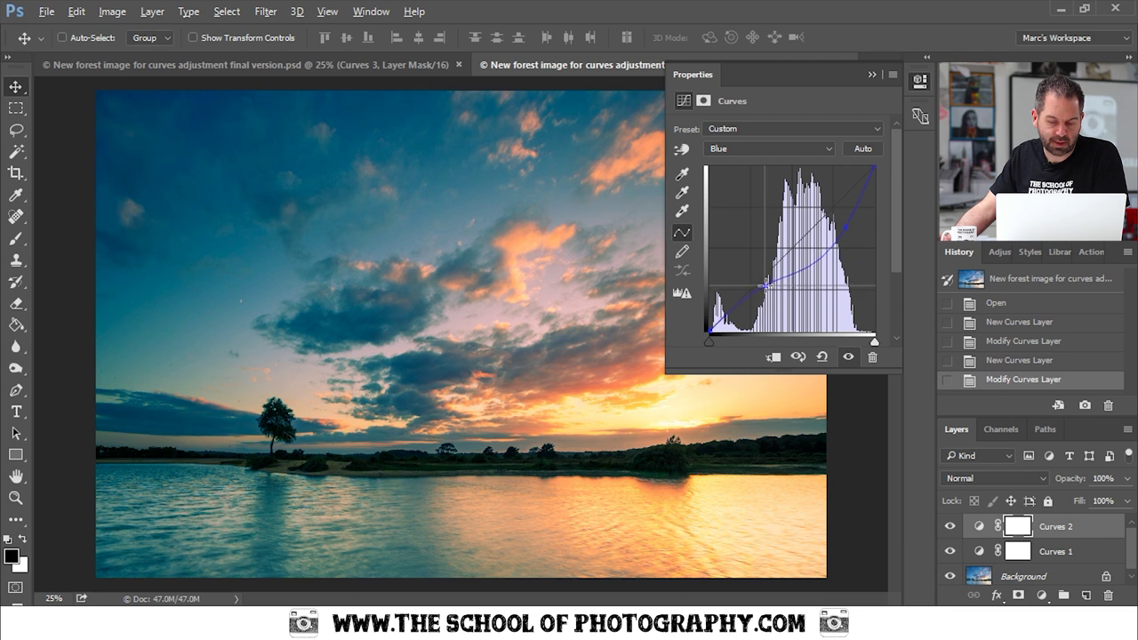
left_click(827, 149)
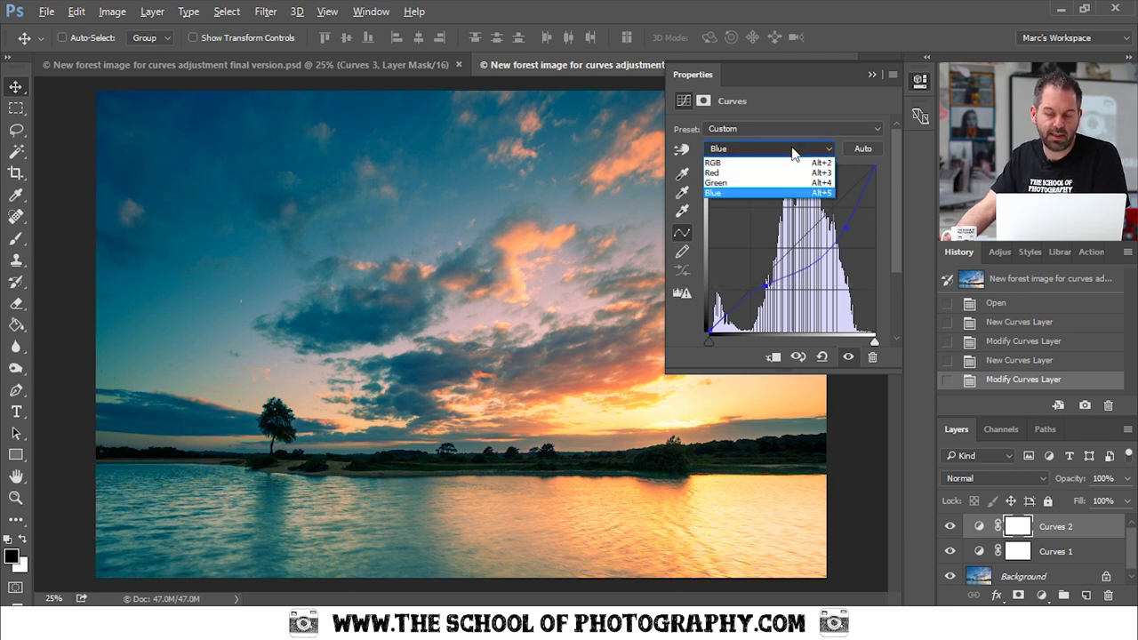
- Add two points to Curves 2's Green channel and bend it toward magenta
left_click(749, 185)
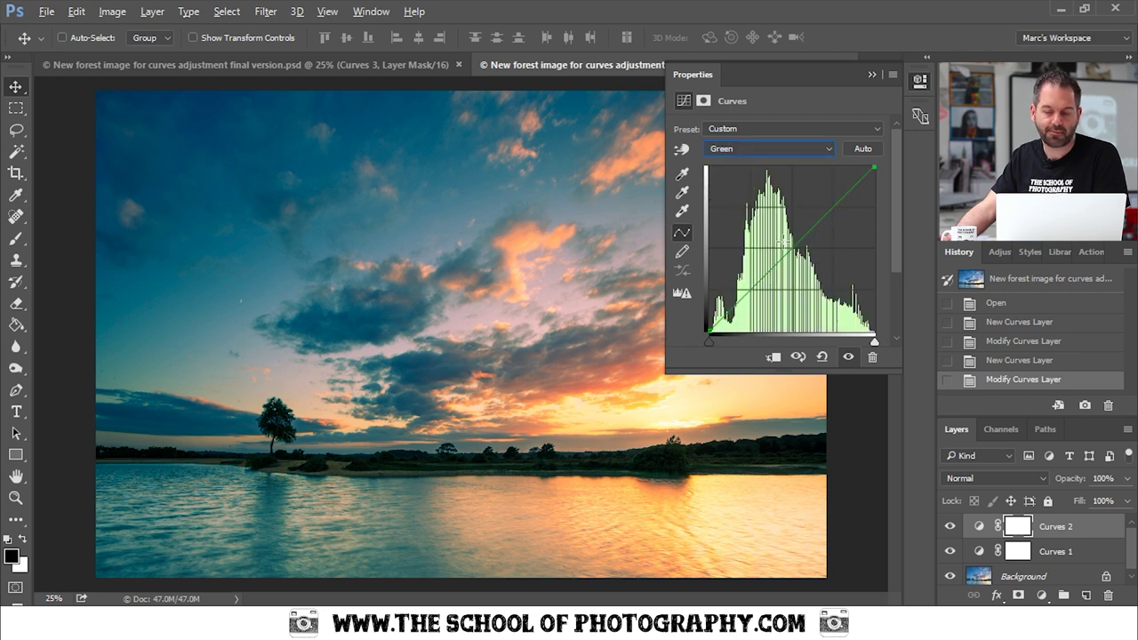
mouse_move(796, 245)
left_mouse_down()
mouse_move(772, 222)
mouse_move(814, 269)
mouse_move(791, 245)
mouse_move(787, 257)
mouse_move(797, 251)
left_mouse_up()
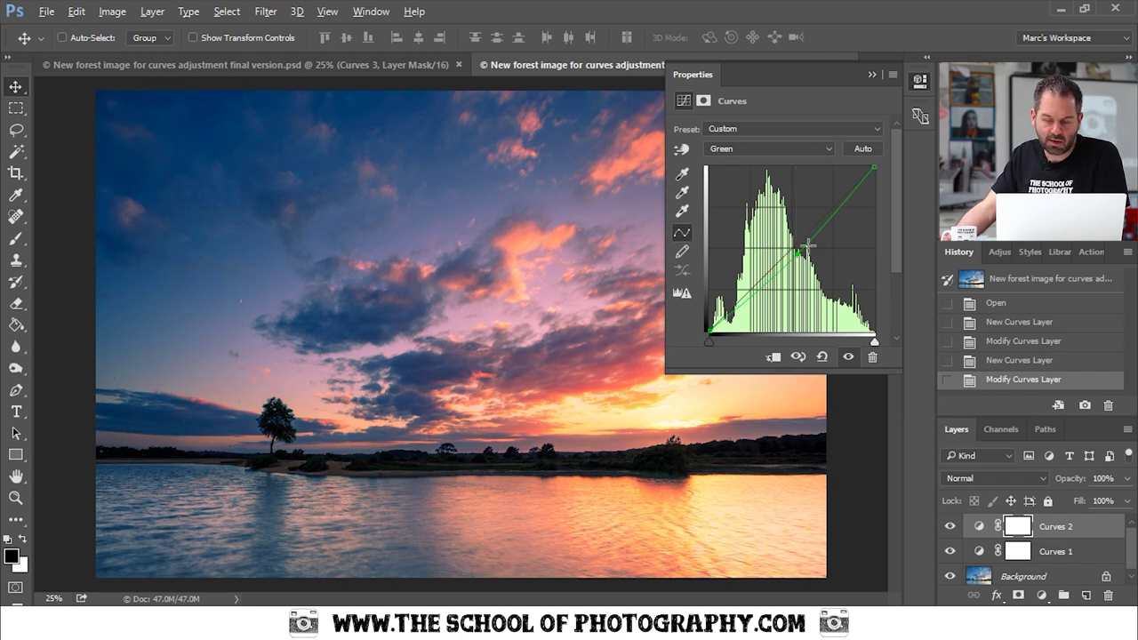
left_click_drag(796, 257, 811, 247)
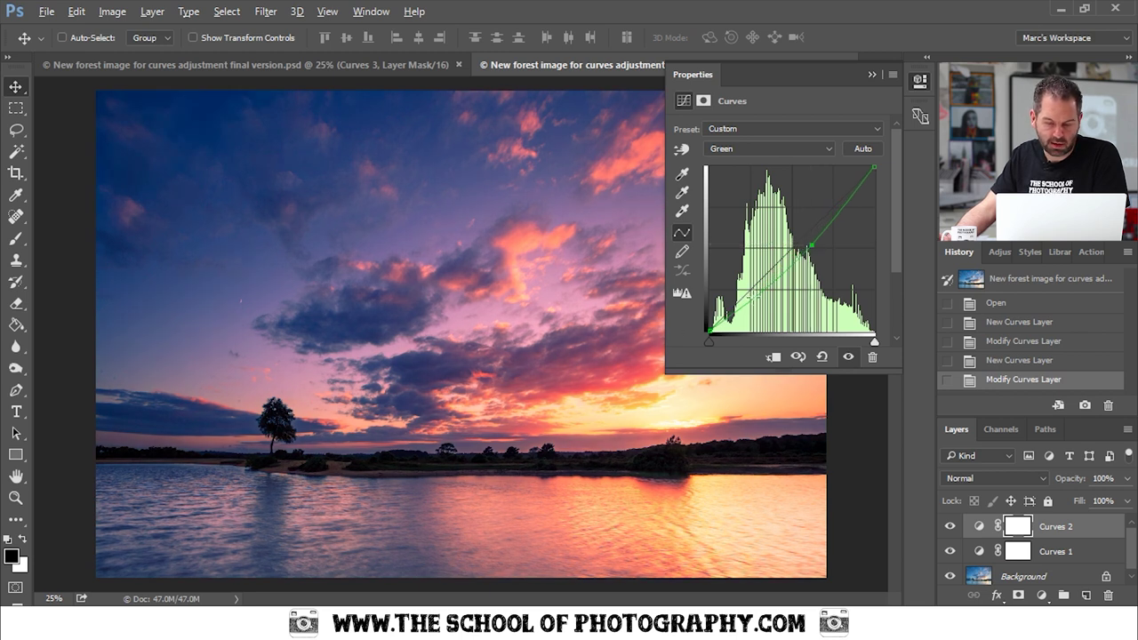
left_click_drag(751, 296, 760, 287)
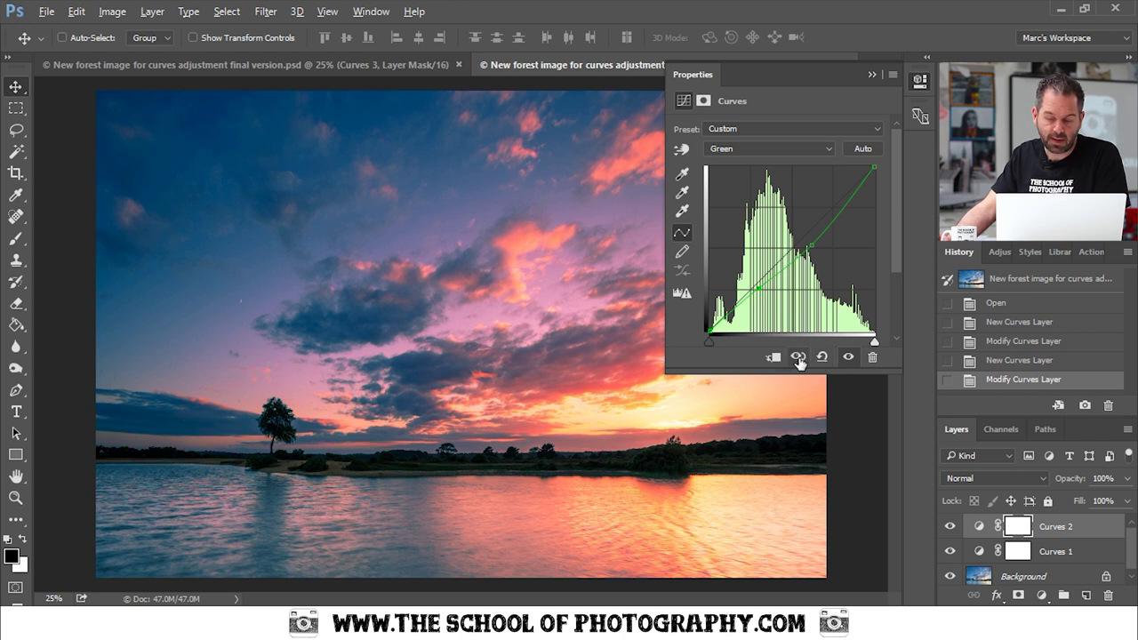
- Toggle the previous-state view to compare Curves 2's effect, then close Properties
left_click(799, 358)
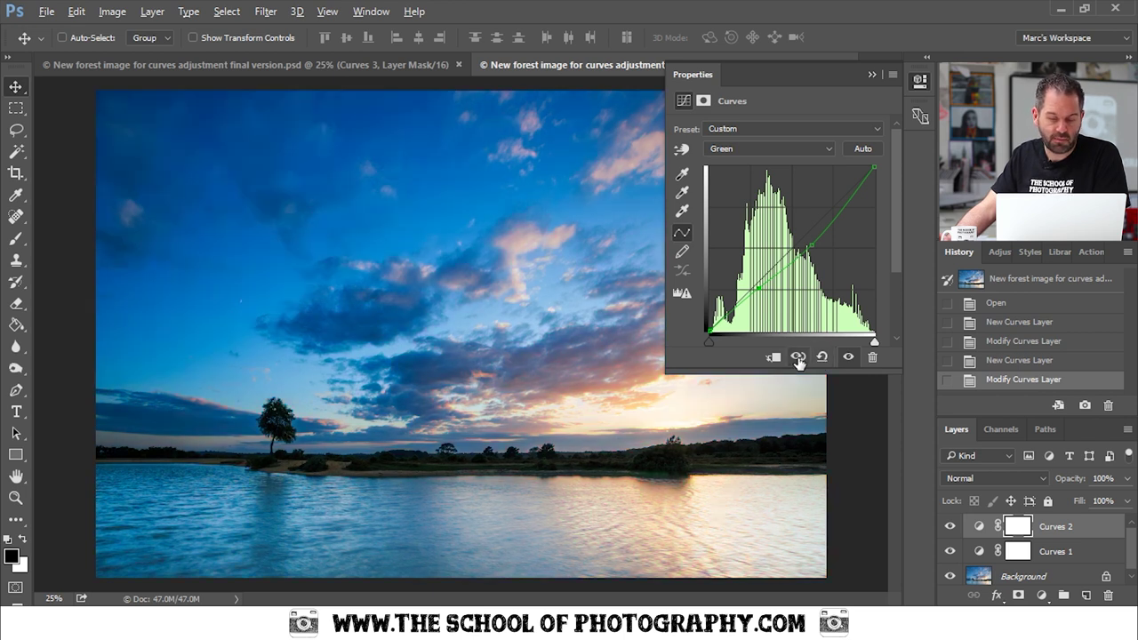
left_click(798, 358)
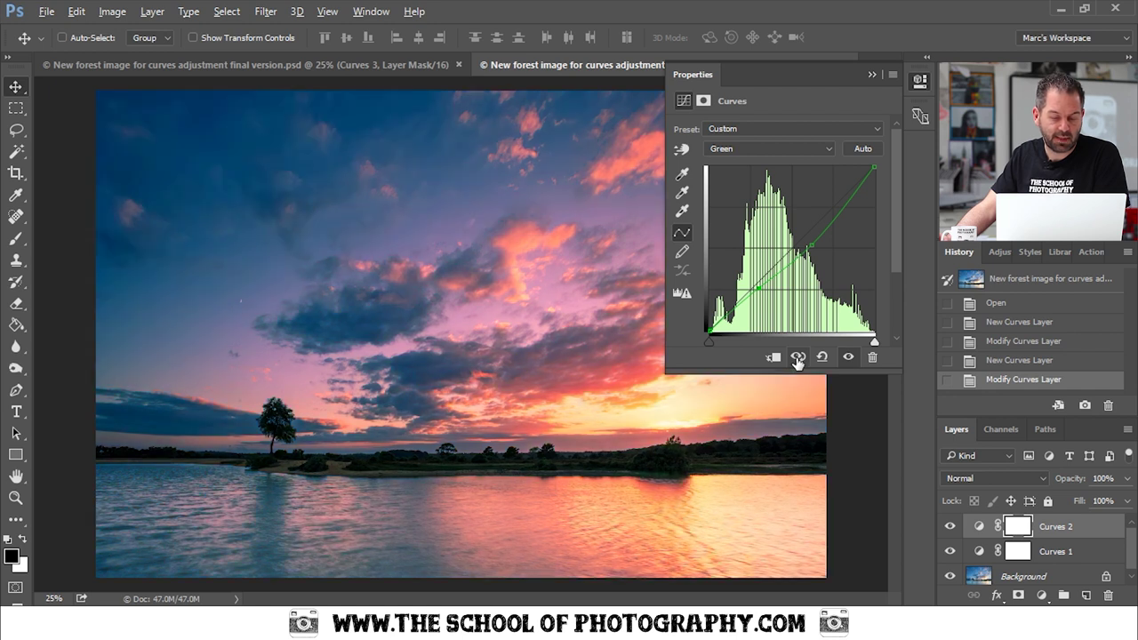
left_click(799, 358)
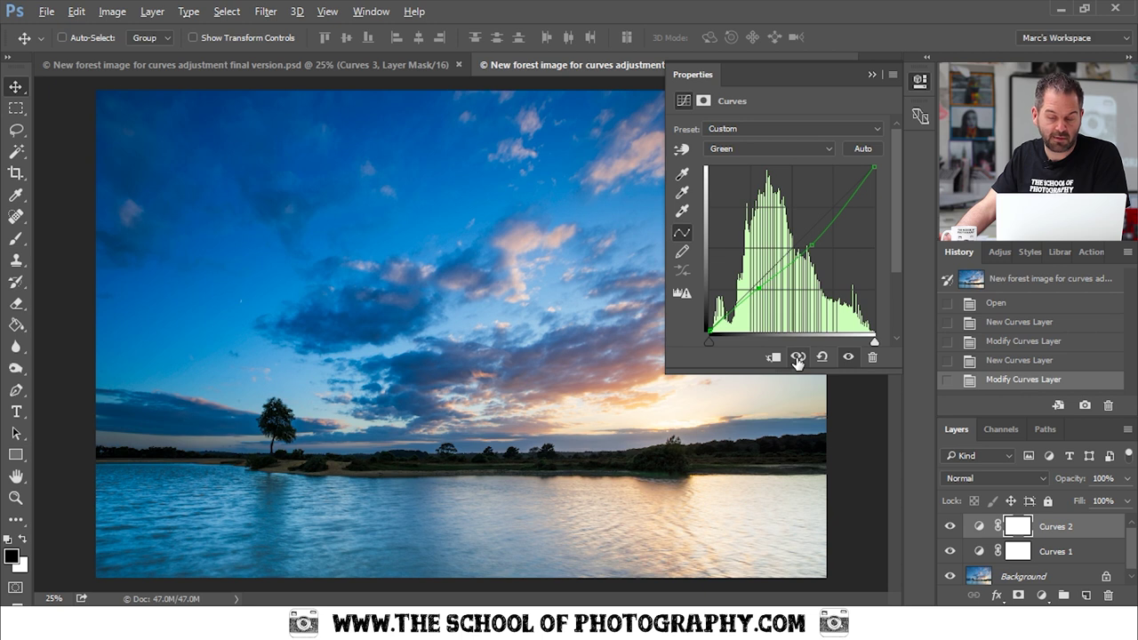
left_click(798, 358)
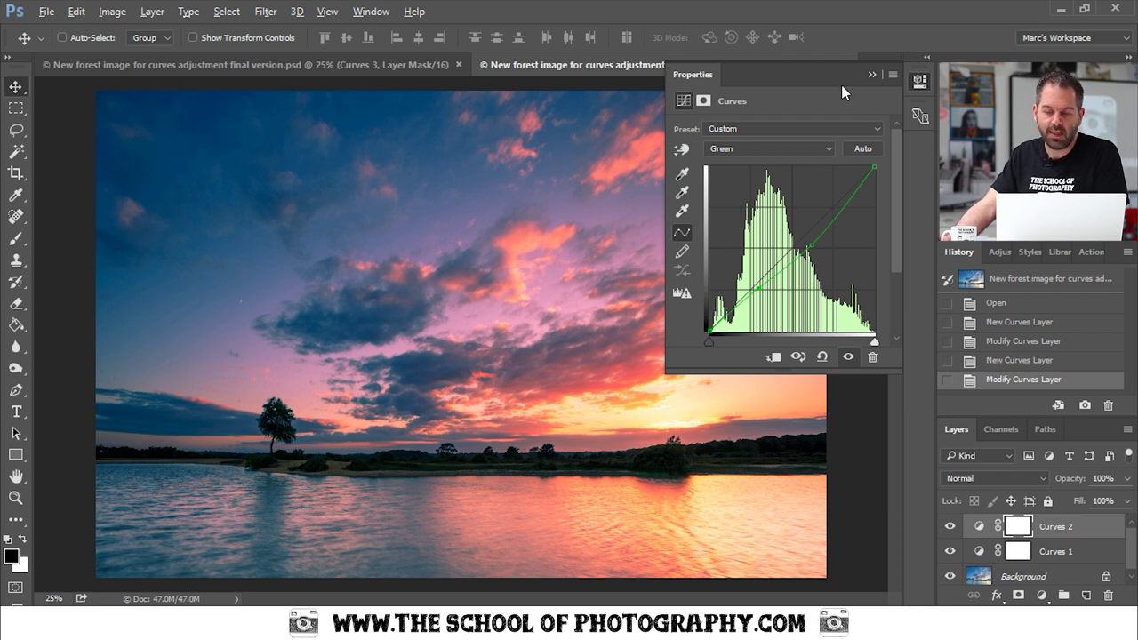
left_click(870, 74)
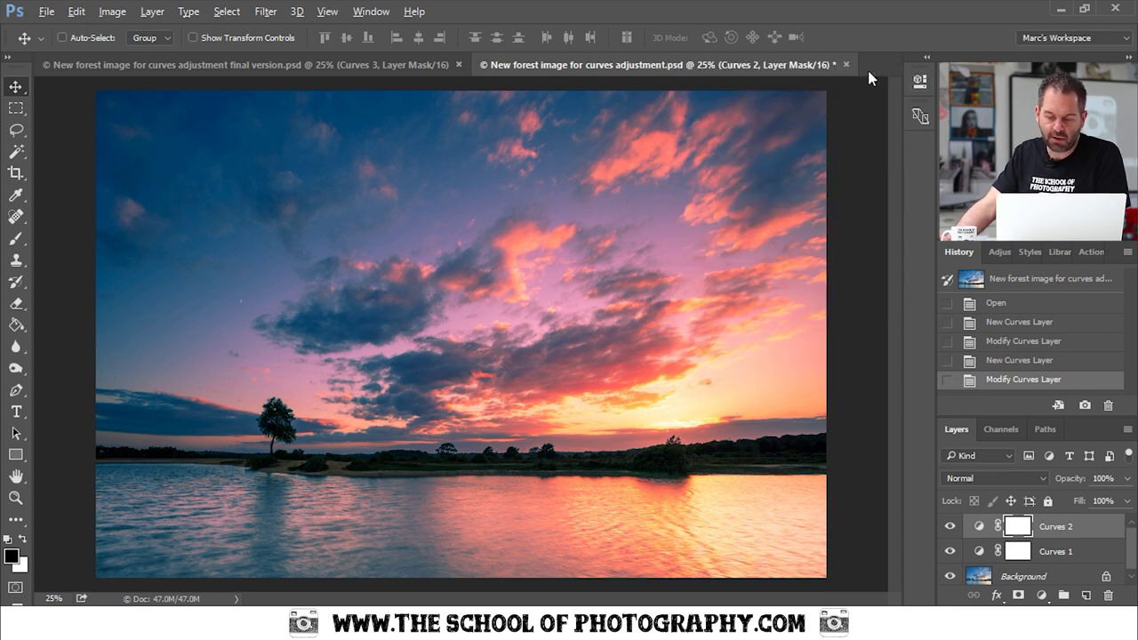
- Hide and reshow Curves 1 and Curves 2 to compare the graded sunset with the original
left_click(950, 526)
left_click(950, 551)
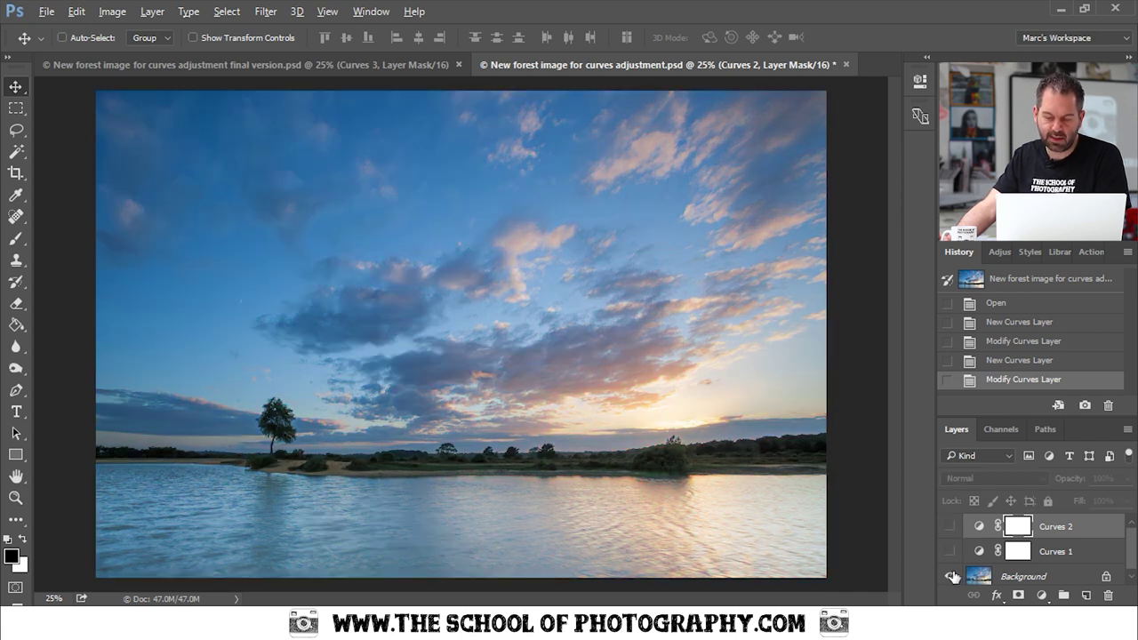
left_click(950, 552)
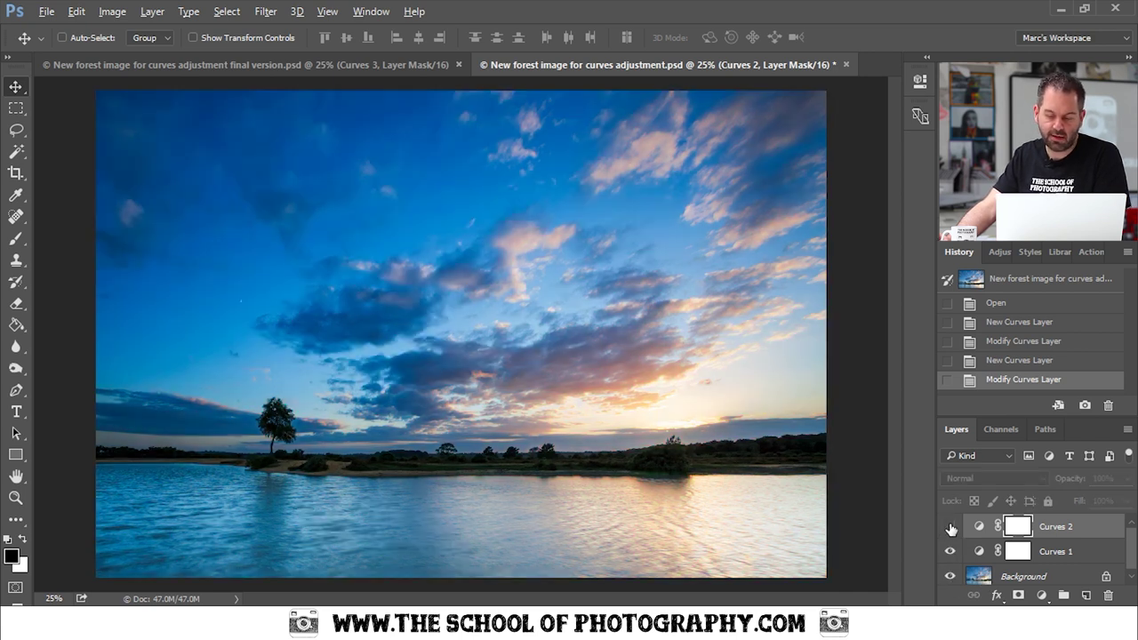
left_click(950, 527)
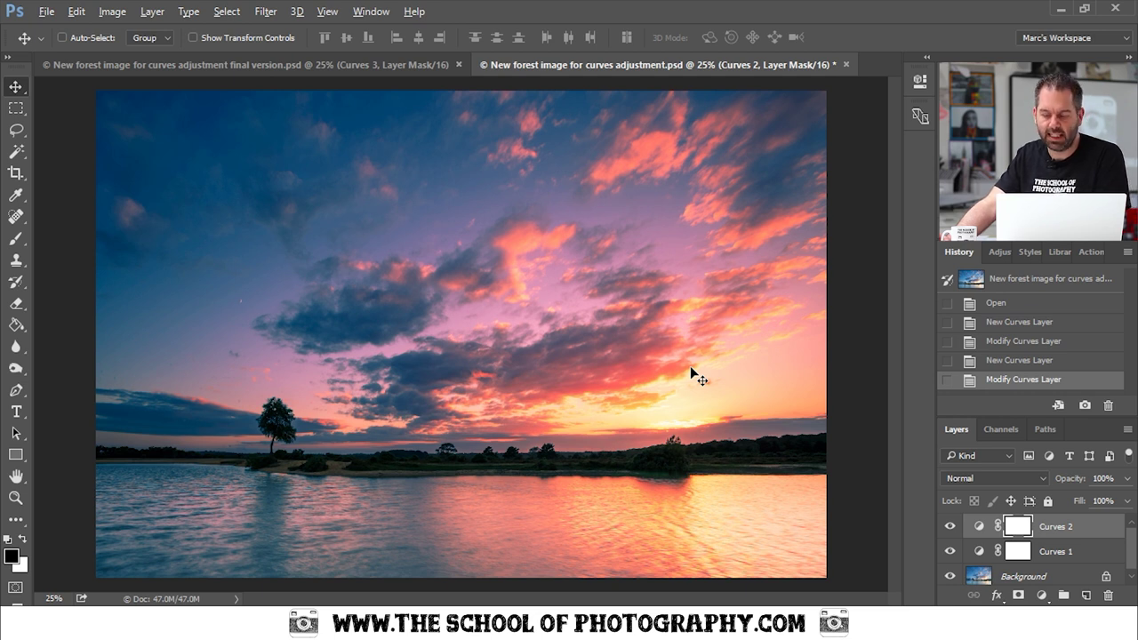
left_click(1043, 596)
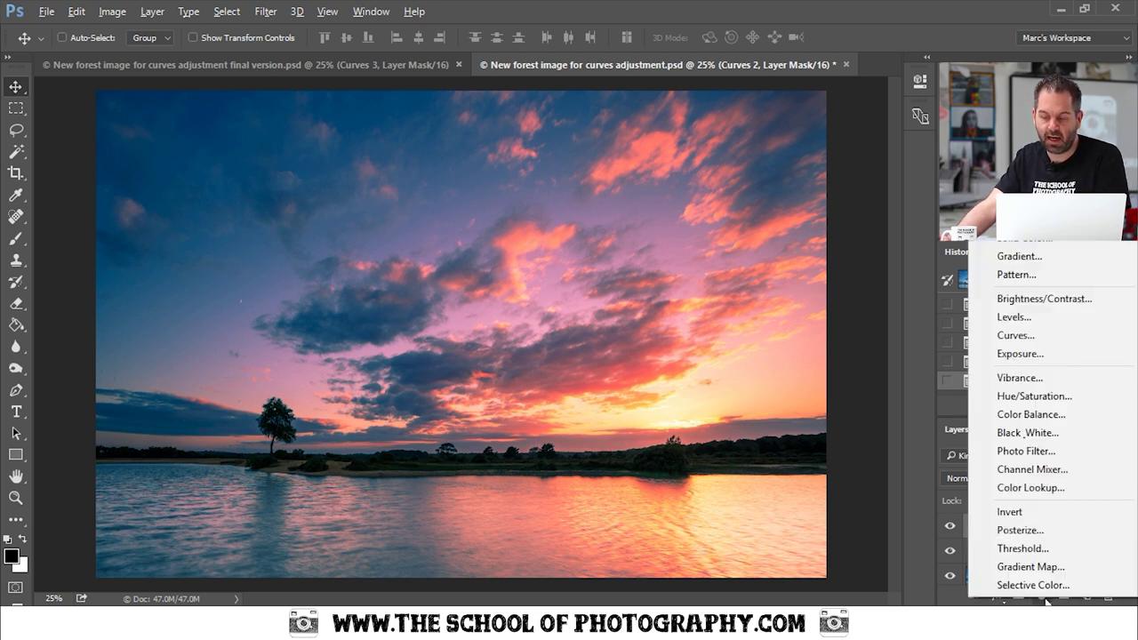
- Add Curves 3 and pull its RGB midtone point slightly down to darken the image
left_click(1018, 338)
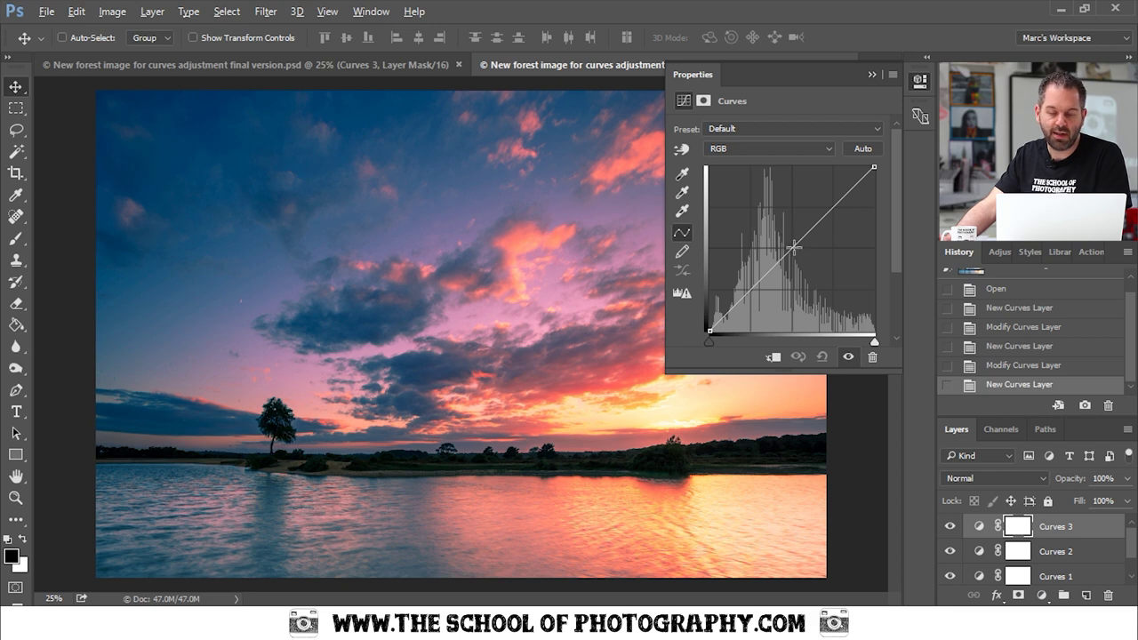
mouse_move(793, 247)
left_mouse_down()
mouse_move(811, 285)
mouse_move(805, 266)
left_mouse_up()
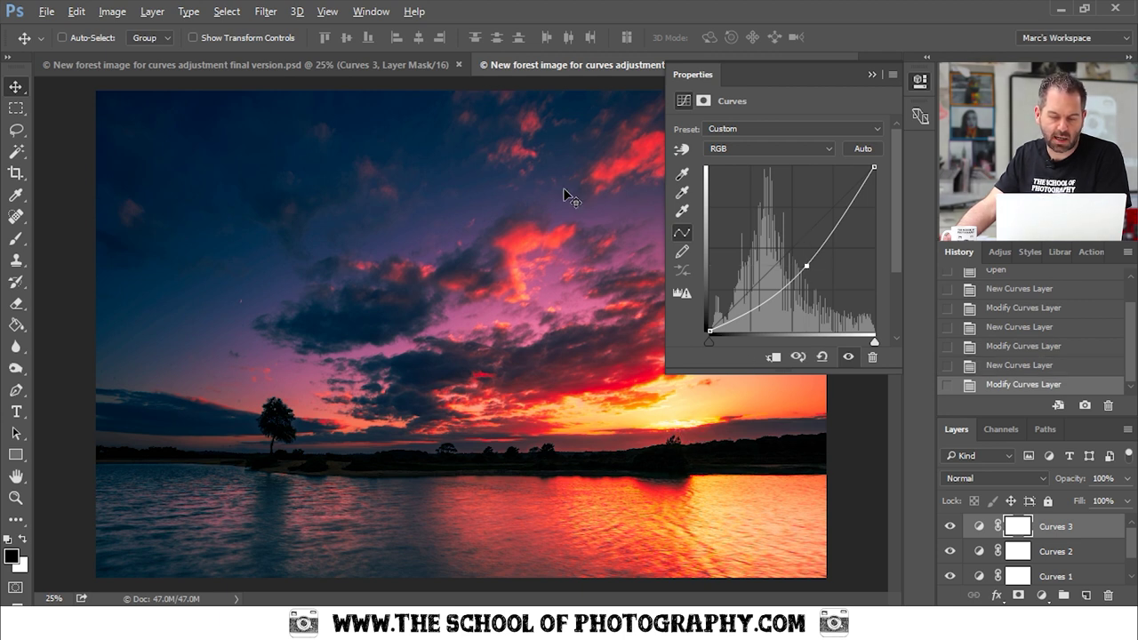
left_click_drag(808, 264, 803, 256)
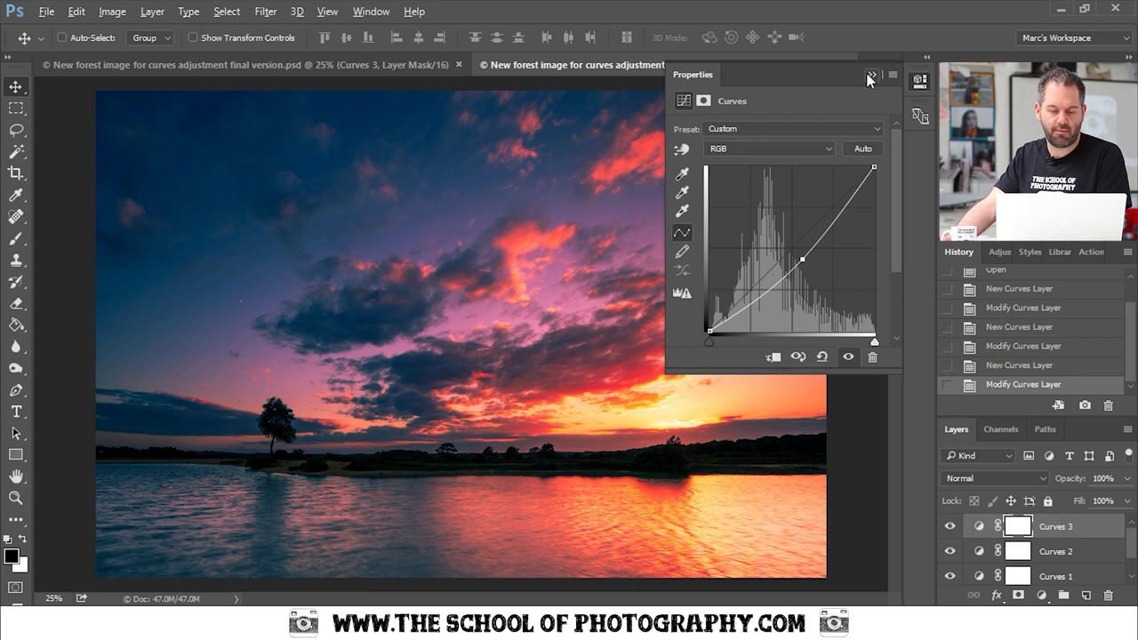
left_click_drag(803, 259, 804, 262)
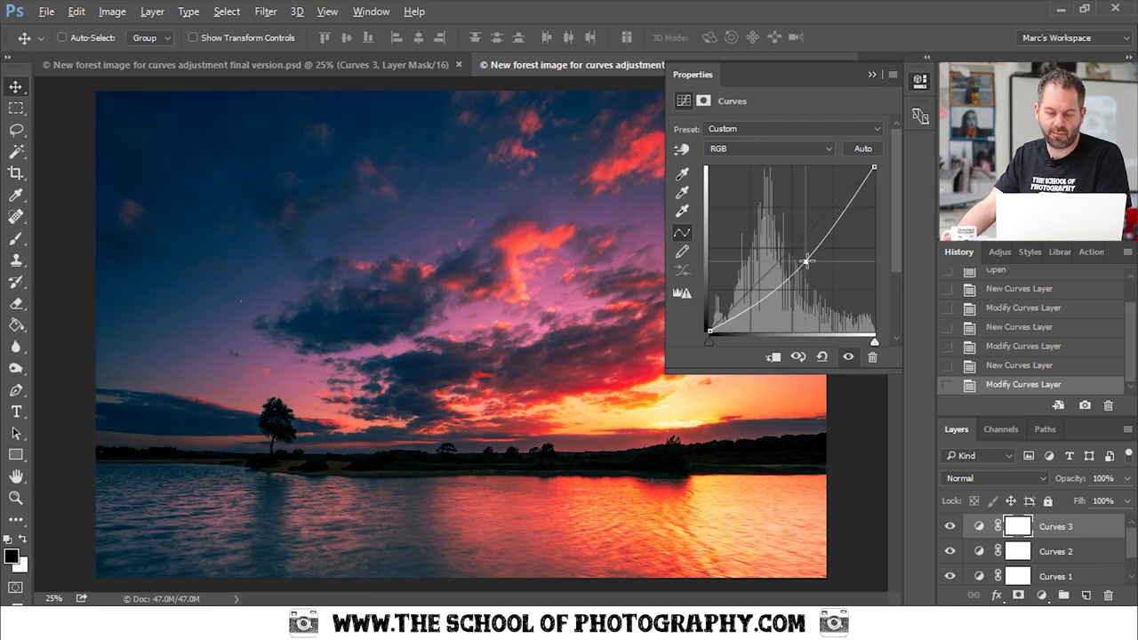
left_click(872, 76)
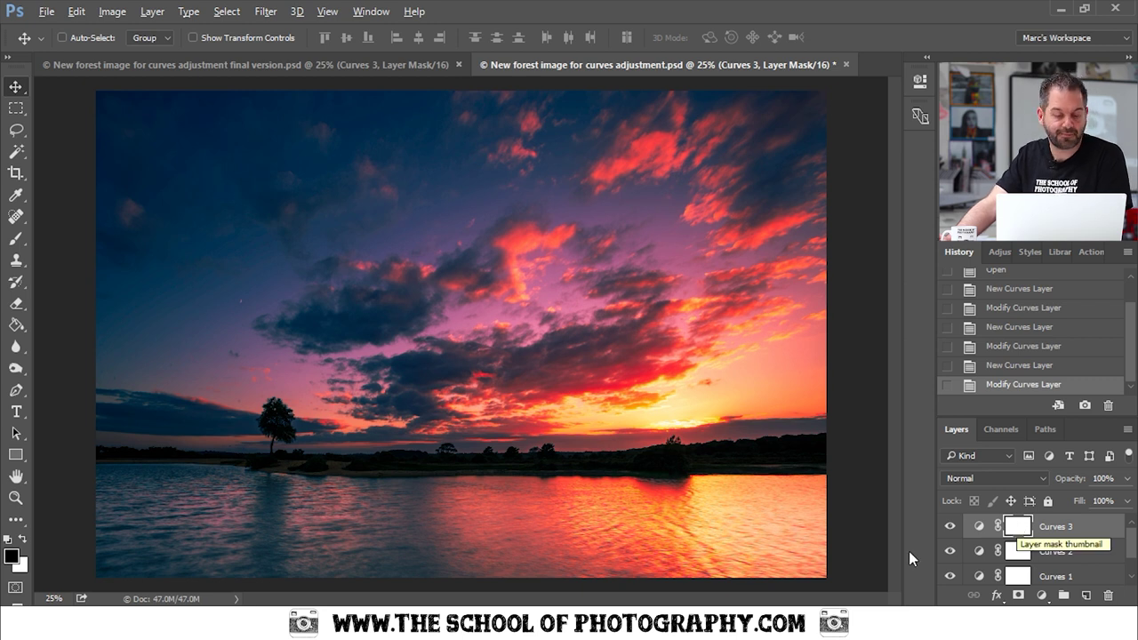
- Set up the Brush as a soft 0%-hardness tip at 16% opacity, fine-tuning its size
left_click(15, 240)
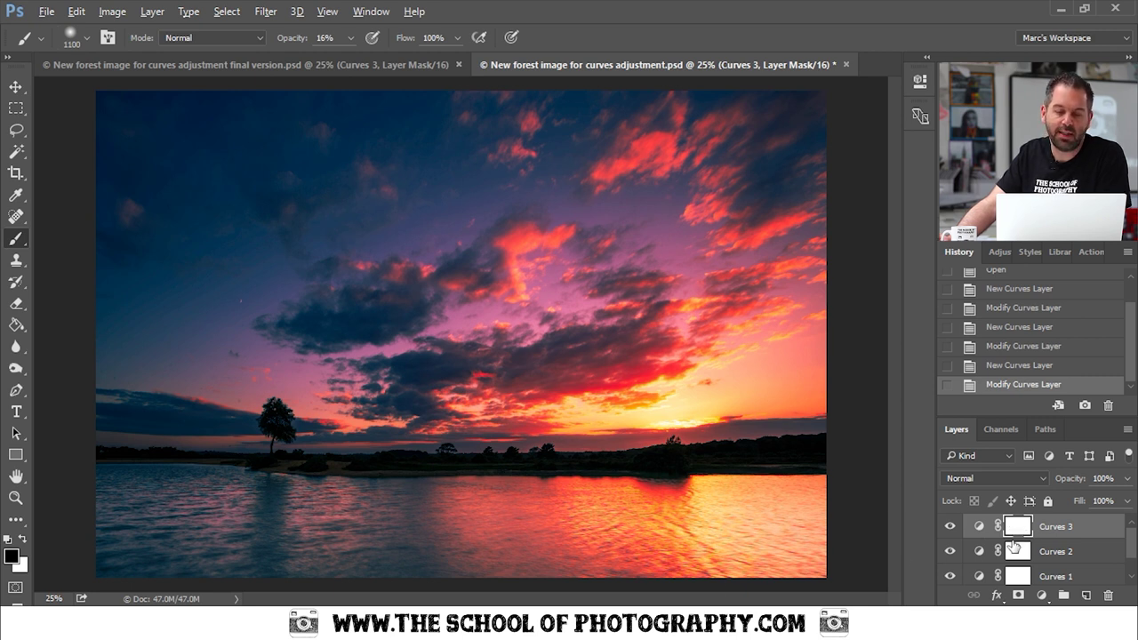
left_click(351, 39)
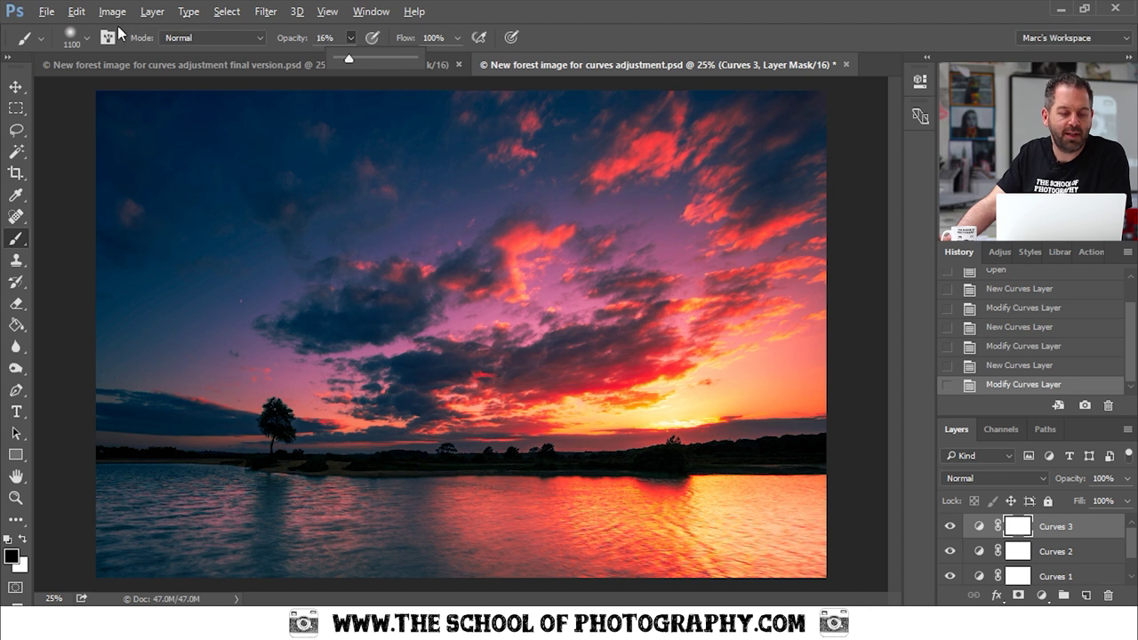
left_click(86, 39)
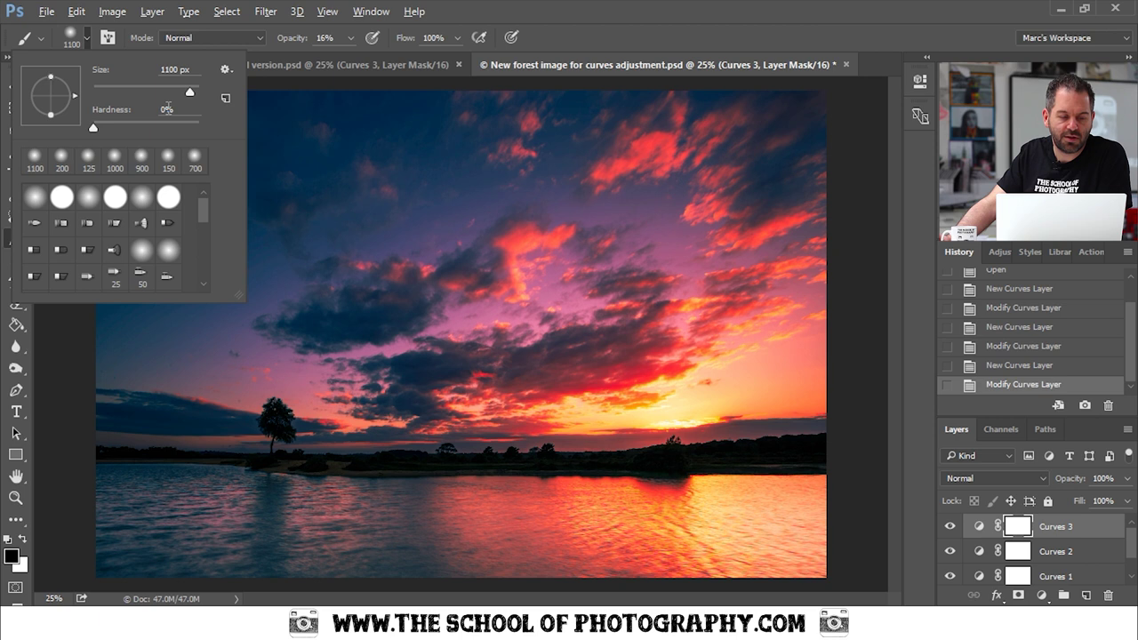
left_click(86, 39)
left_click(86, 39)
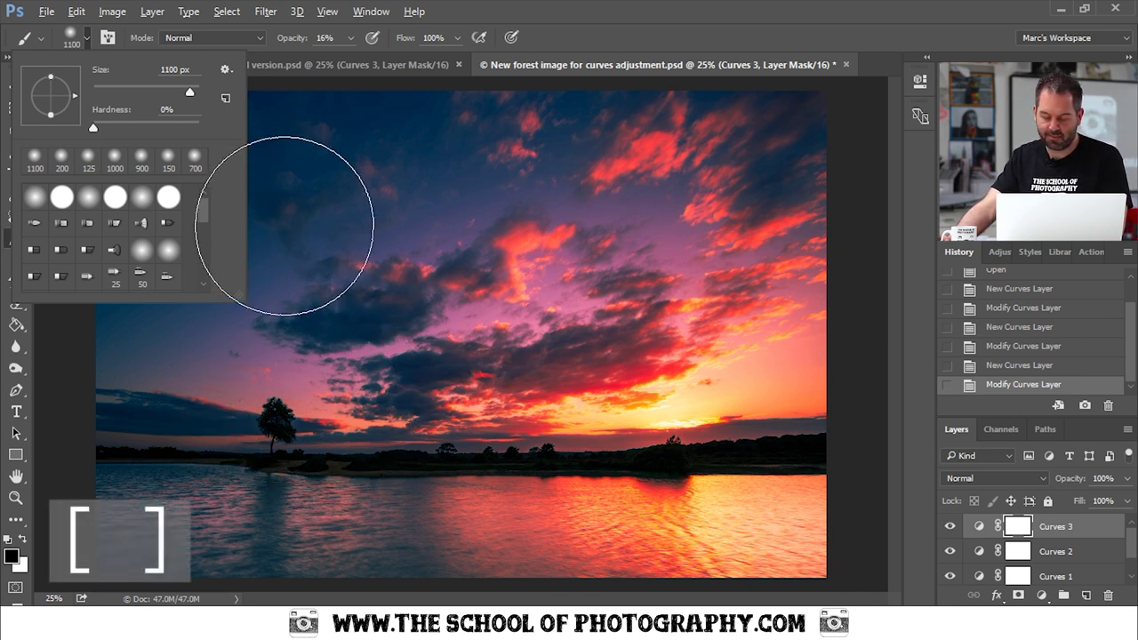
key("Return")
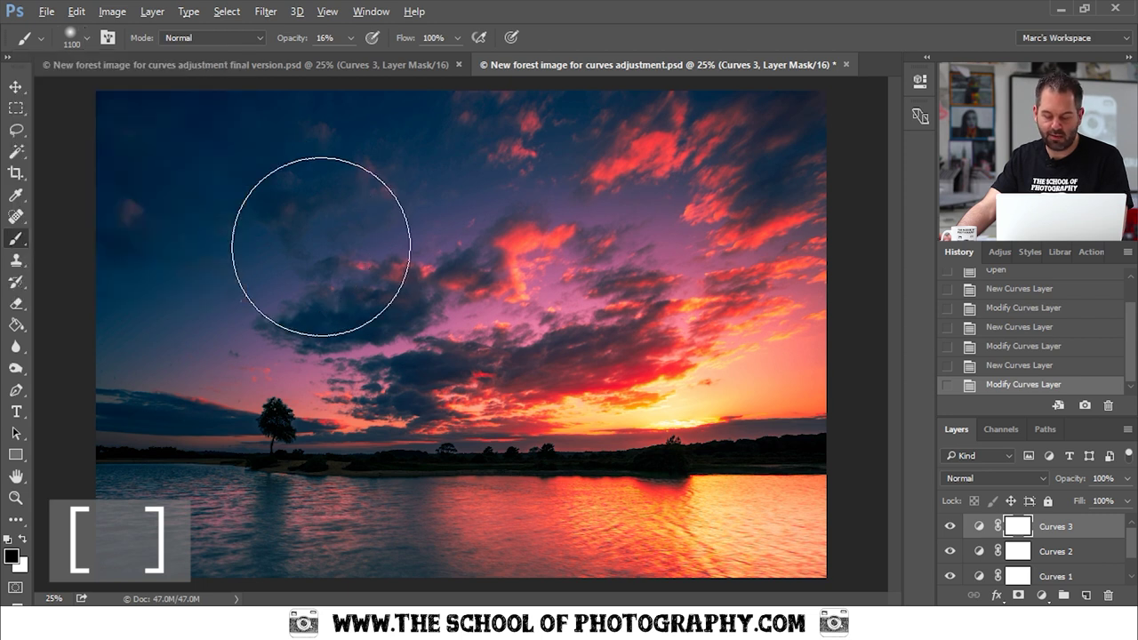
key("bracketleft")
key("bracketleft")
key("bracketleft")
key("bracketleft")
key("bracketleft")
key("bracketleft")
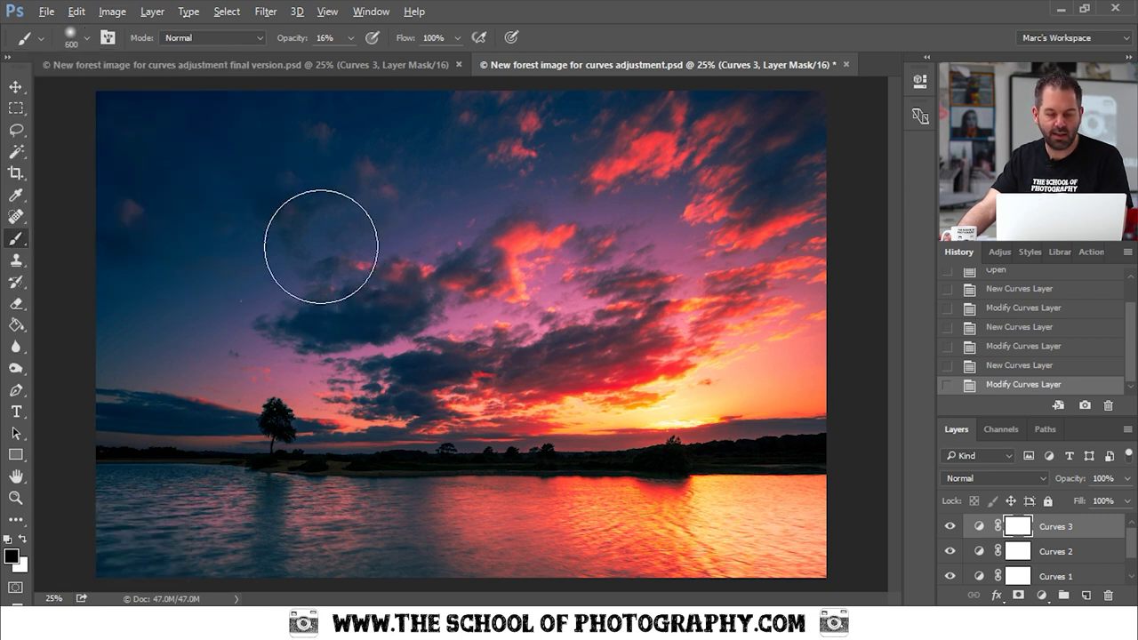
key("bracketright")
key("bracketright")
key("bracketright")
key("bracketright")
key("bracketright")
key("bracketright")
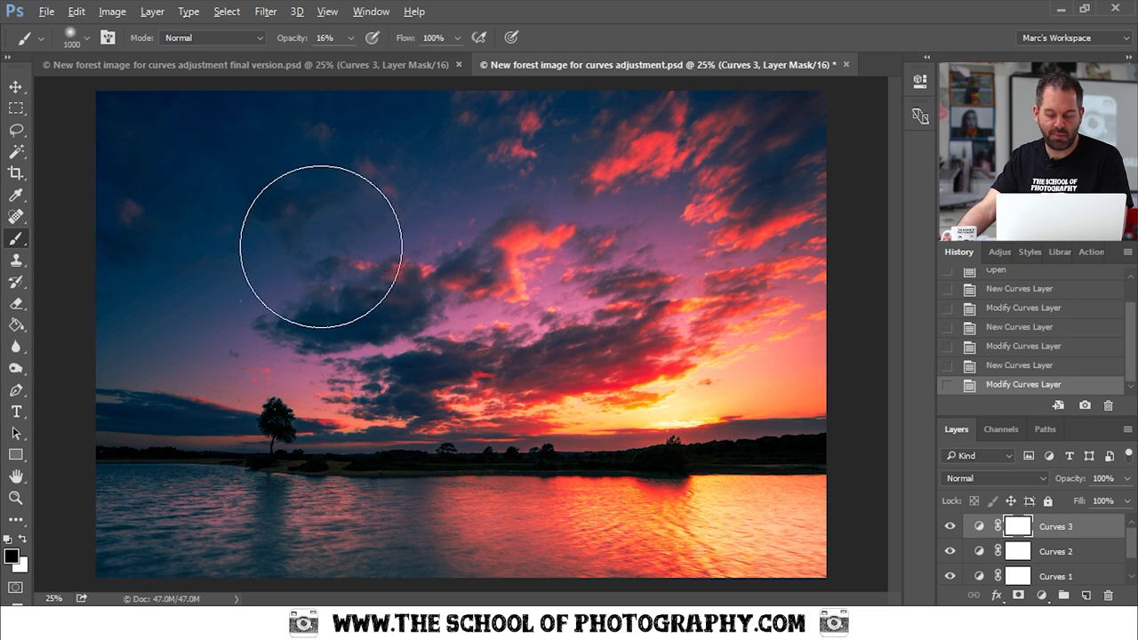
key("bracketleft")
key("bracketleft")
key("bracketleft")
key("bracketleft")
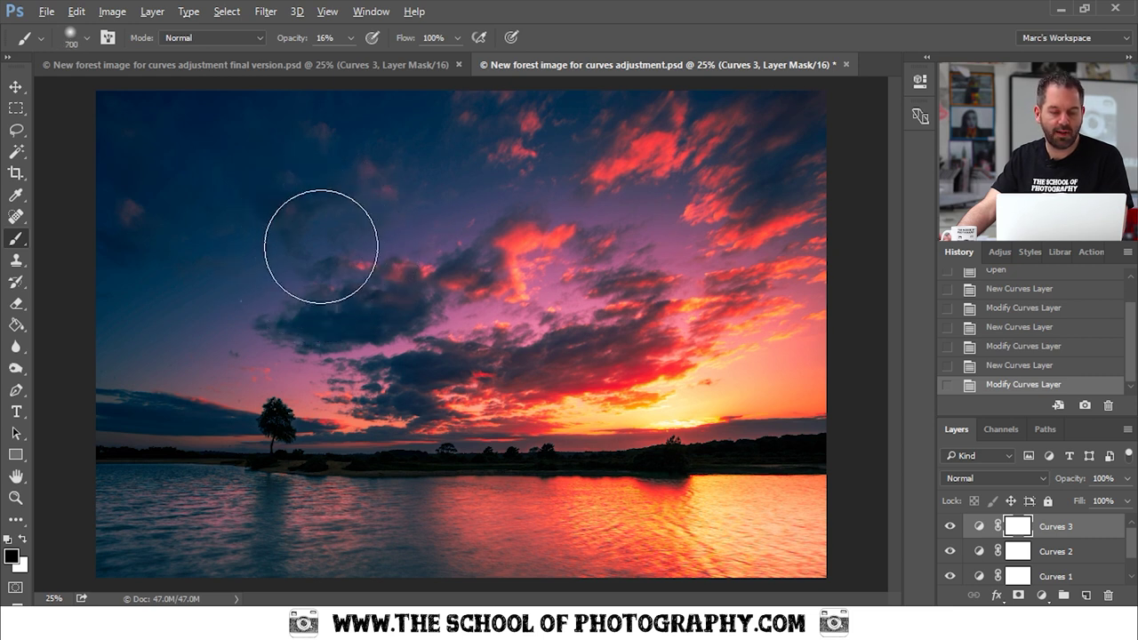
- Paint soft strokes and dabs on the Curves 3 mask over the upper-left sky
key("bracketright")
key("bracketright")
key("bracketright")
left_click(169, 260)
mouse_move(169, 261)
left_mouse_down()
mouse_move(204, 236)
mouse_move(184, 172)
mouse_move(145, 323)
mouse_move(261, 533)
mouse_move(302, 537)
left_mouse_up()
left_click(163, 178)
left_click(172, 183)
left_click(483, 145)
left_click(167, 157)
- Paint the Curves 3 mask across the lake water and the clouds
left_click_drag(429, 529, 762, 523)
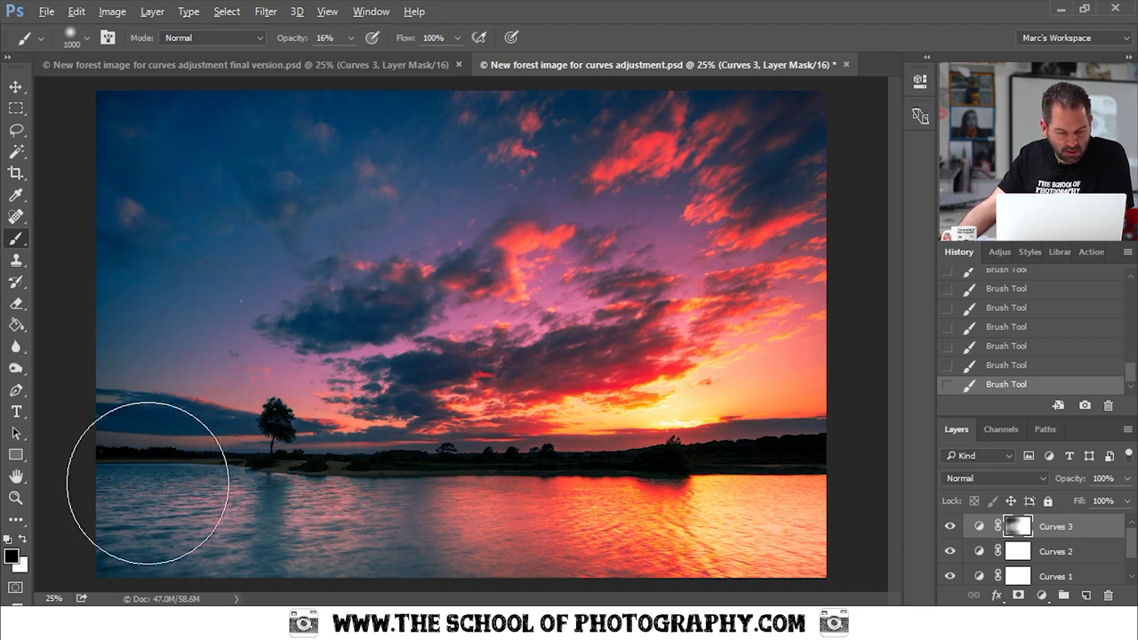
mouse_move(148, 482)
left_mouse_down()
mouse_move(260, 393)
mouse_move(142, 377)
mouse_move(330, 323)
mouse_move(407, 254)
left_mouse_up()
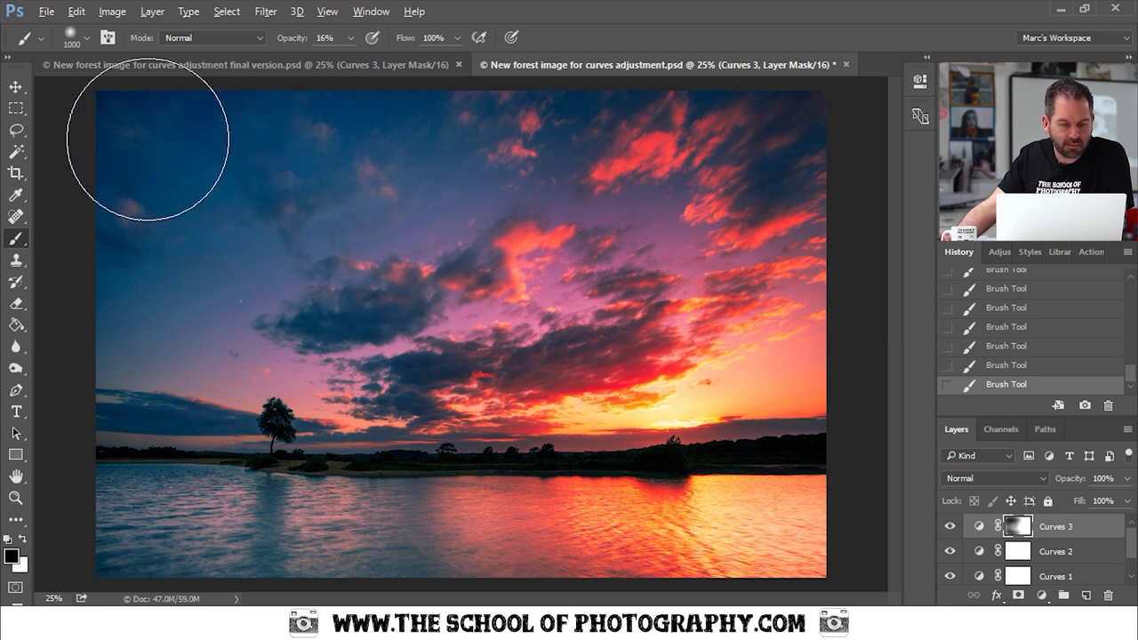
mouse_move(147, 139)
left_mouse_down()
mouse_move(364, 157)
mouse_move(126, 163)
mouse_move(418, 170)
mouse_move(405, 176)
mouse_move(855, 128)
mouse_move(785, 153)
mouse_move(562, 159)
mouse_move(780, 163)
mouse_move(506, 174)
mouse_move(805, 219)
mouse_move(327, 223)
mouse_move(696, 243)
mouse_move(271, 324)
mouse_move(630, 277)
mouse_move(364, 324)
mouse_move(333, 257)
mouse_move(430, 207)
mouse_move(157, 152)
mouse_move(311, 168)
mouse_move(64, 120)
mouse_move(118, 243)
mouse_move(131, 465)
mouse_move(110, 424)
mouse_move(145, 541)
mouse_move(543, 553)
mouse_move(250, 545)
mouse_move(503, 562)
mouse_move(336, 545)
mouse_move(472, 561)
mouse_move(378, 532)
mouse_move(796, 522)
mouse_move(289, 509)
mouse_move(777, 528)
left_mouse_up()
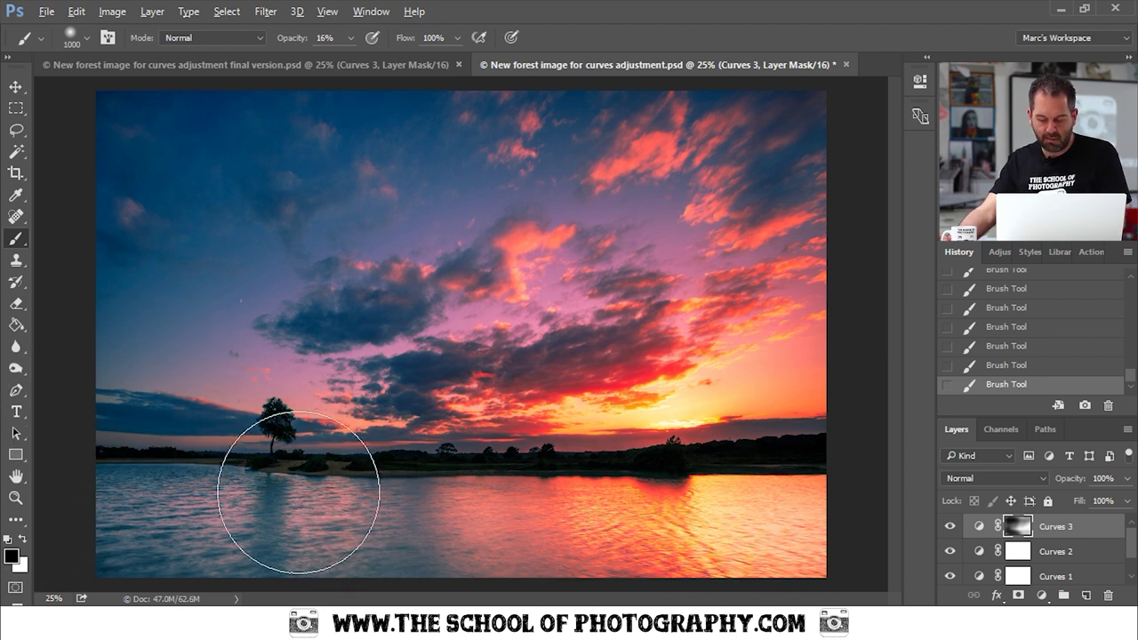
- Shrink the brush to 175 px and switch the painting colour to white
key("bracketleft")
key("bracketleft")
key("bracketleft")
key("bracketleft")
key("bracketleft")
key("bracketleft")
key("bracketleft")
key("bracketleft")
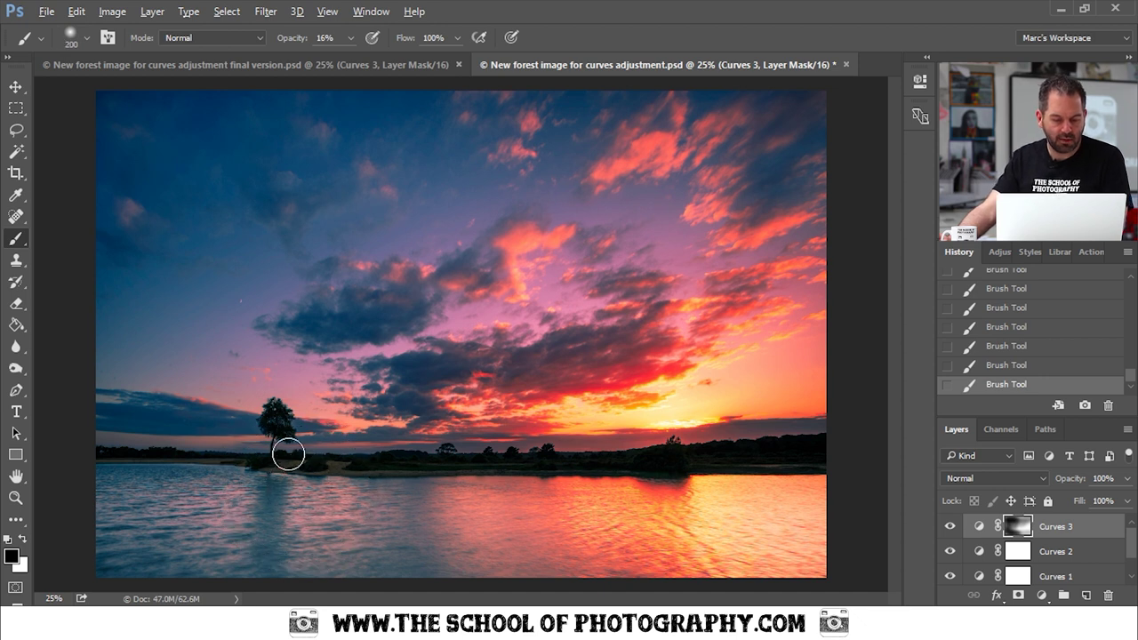
key("bracketleft")
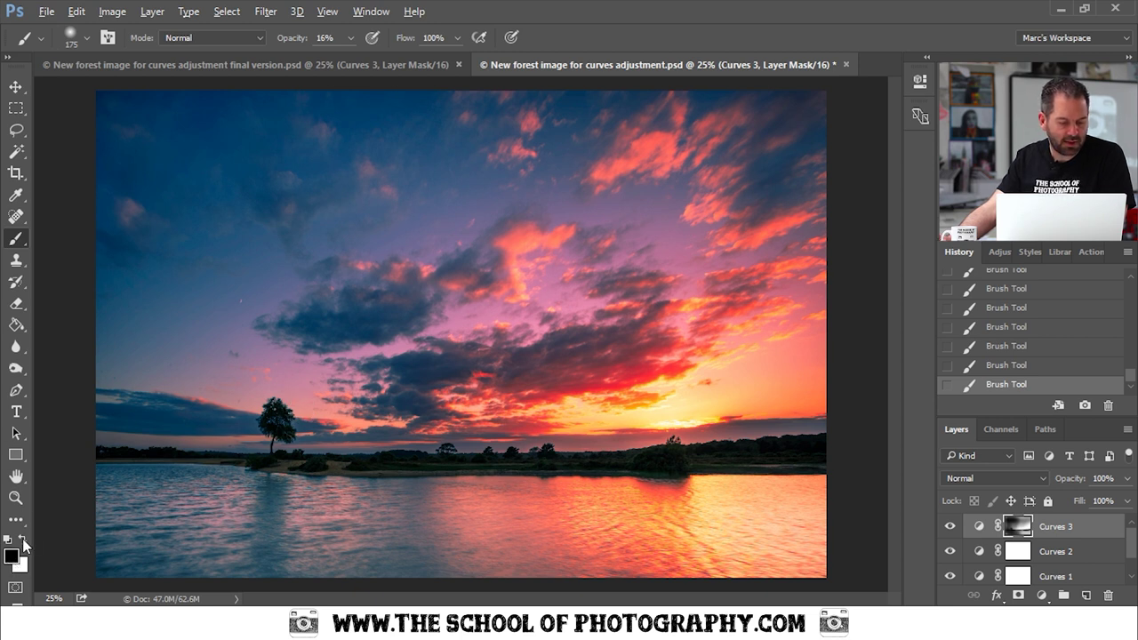
left_click(24, 544)
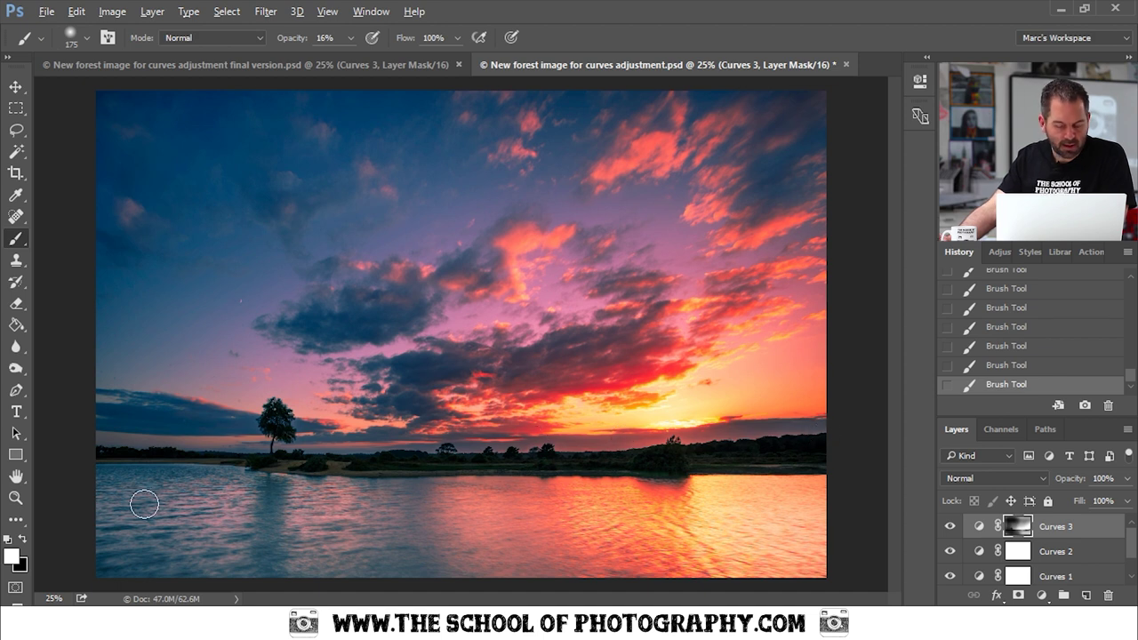
left_click(951, 528)
left_click(951, 528)
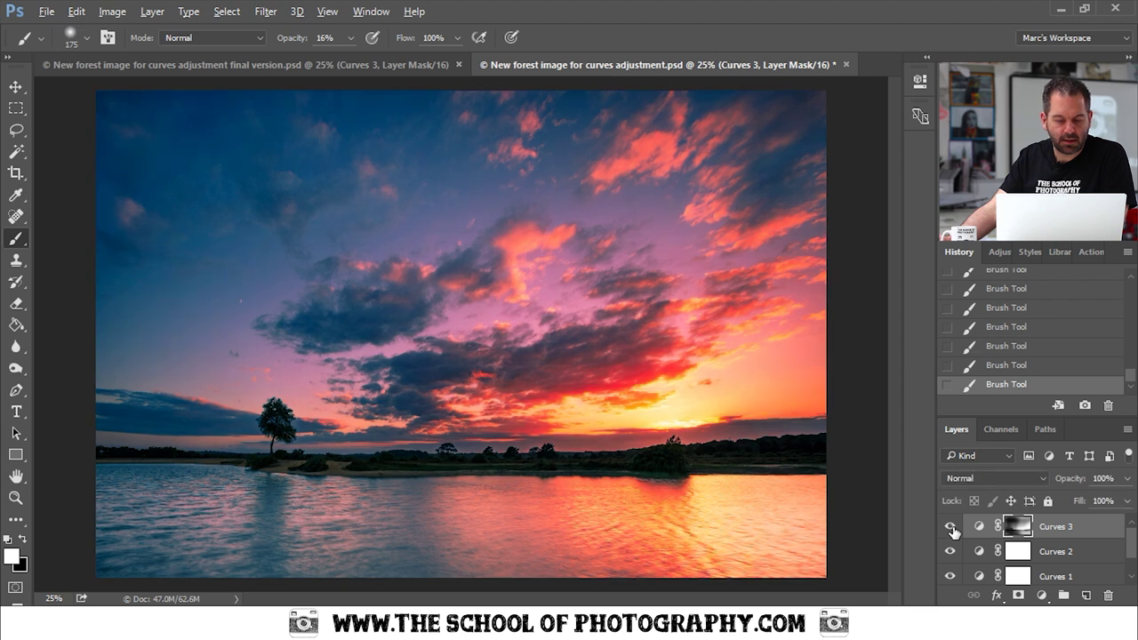
left_click(951, 528)
left_click(951, 528)
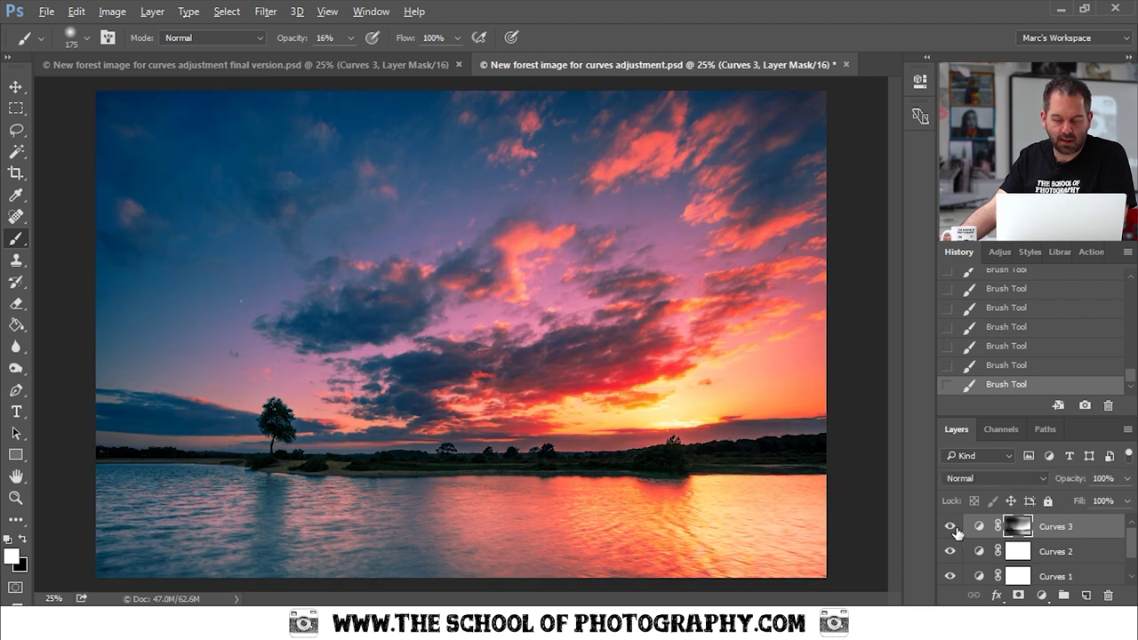
left_click(951, 528)
left_click(951, 528)
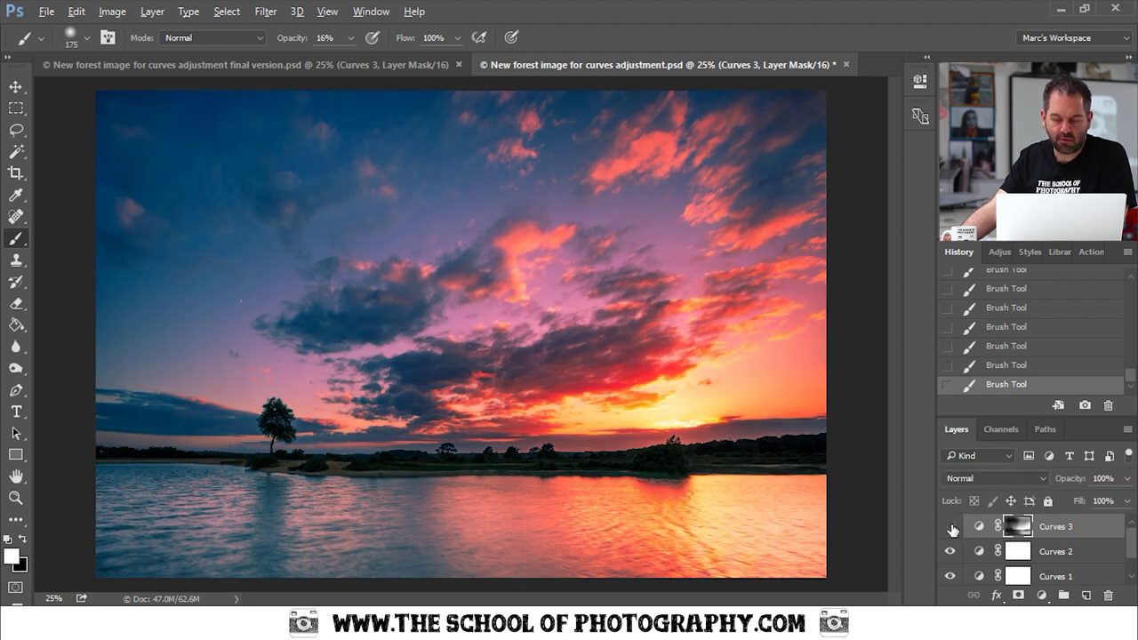
left_click(951, 528)
left_click(952, 528)
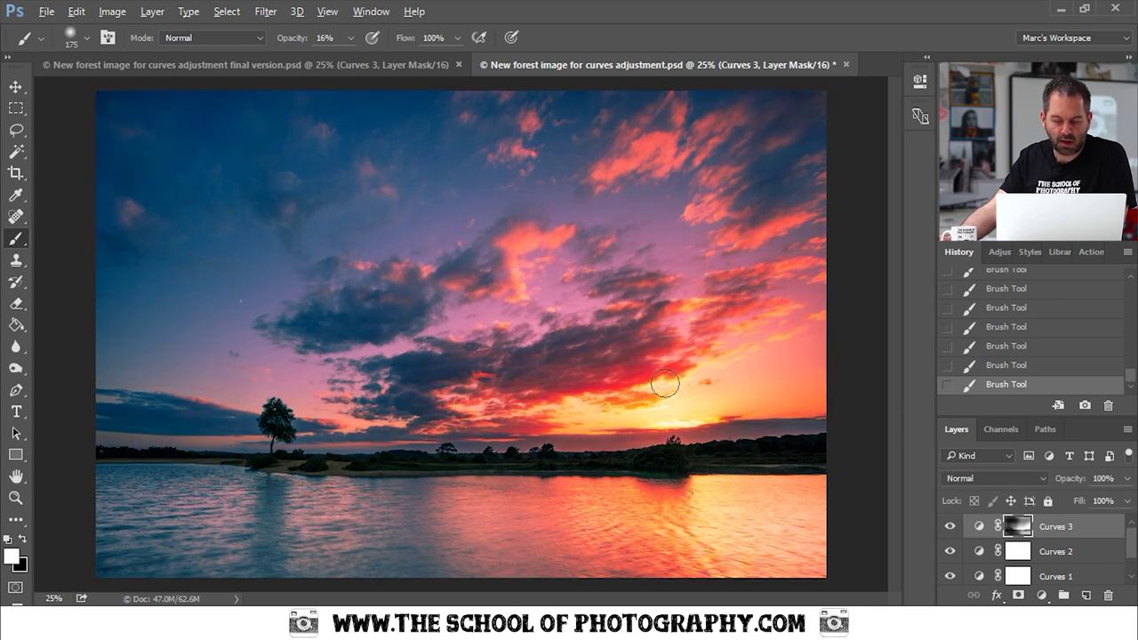
left_click(951, 528)
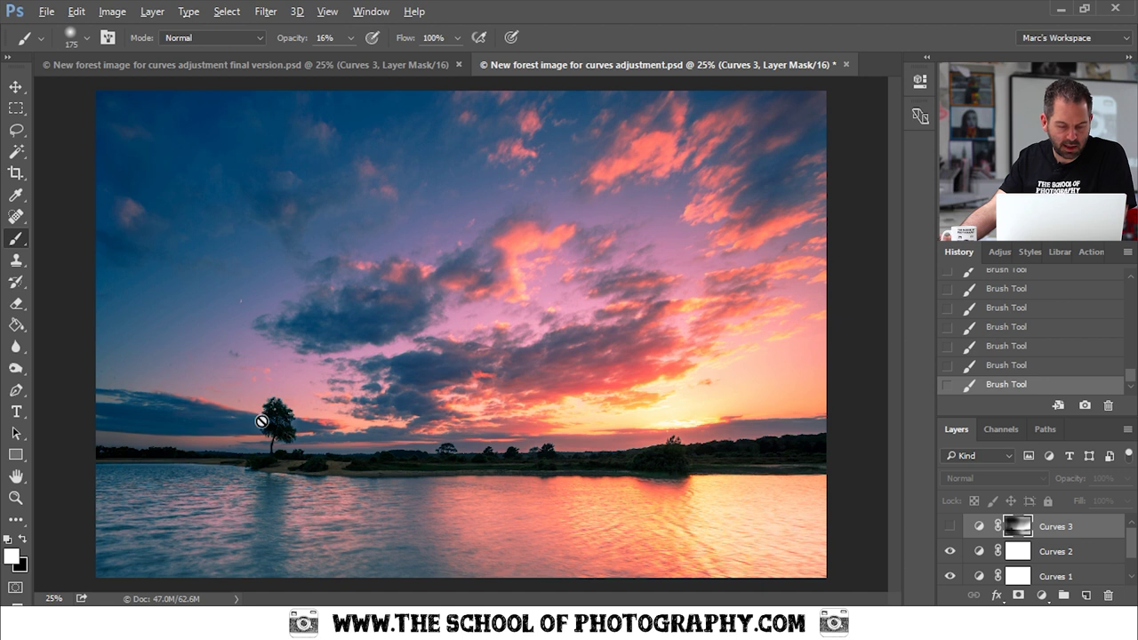
left_click(950, 528)
left_click(950, 528)
left_click(950, 528)
left_click(951, 528)
left_click(951, 528)
left_click(948, 528)
left_click(949, 528)
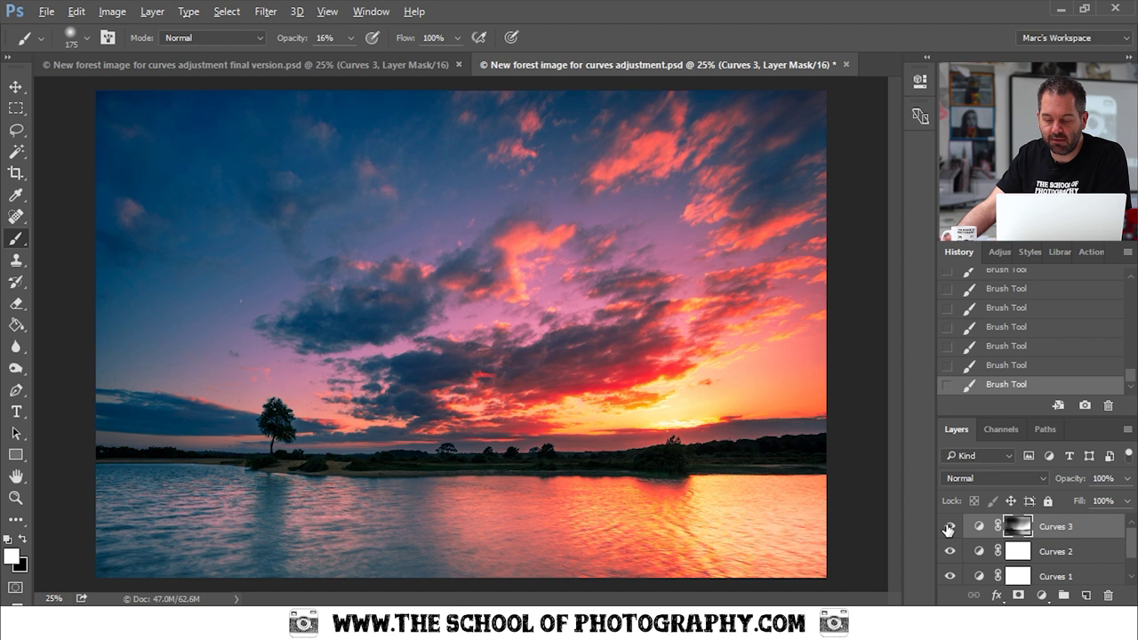
- Flatten Curves 3's RGB curve to near-straight, bend the Blue curve slightly, and lift the Red curve
double_click(979, 531)
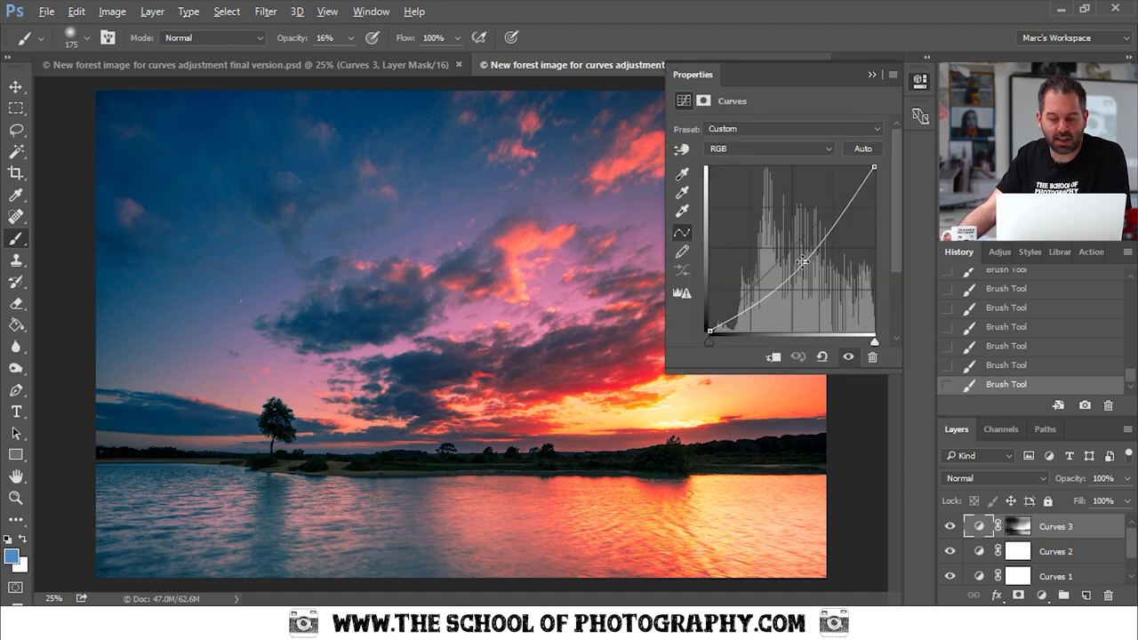
mouse_move(804, 261)
left_mouse_down()
mouse_move(791, 252)
mouse_move(805, 255)
left_mouse_up()
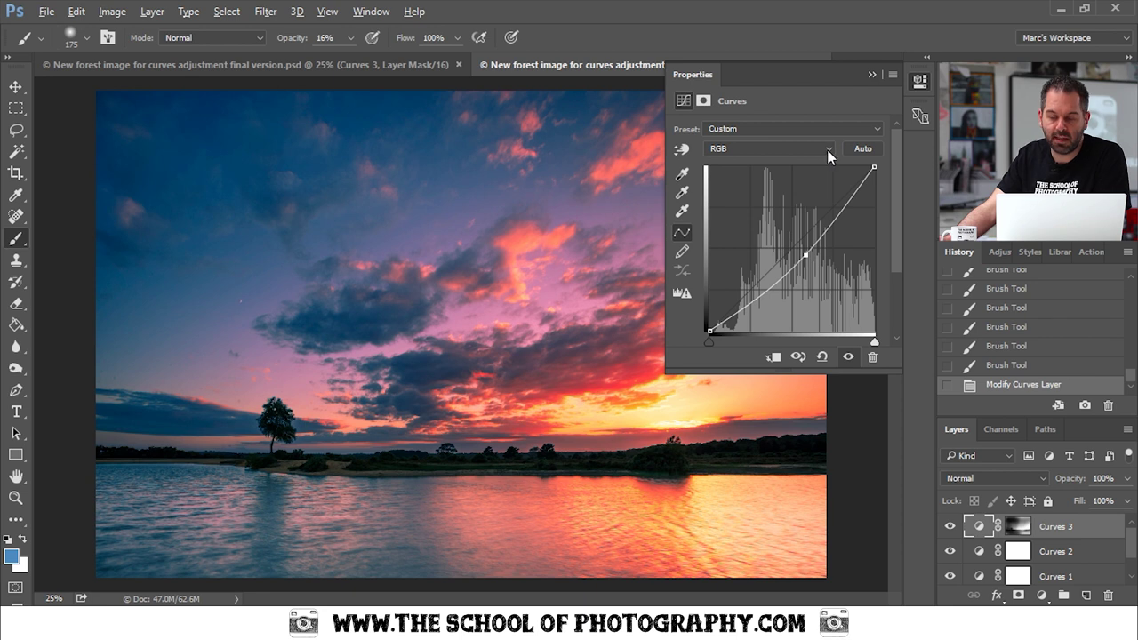
left_click(827, 149)
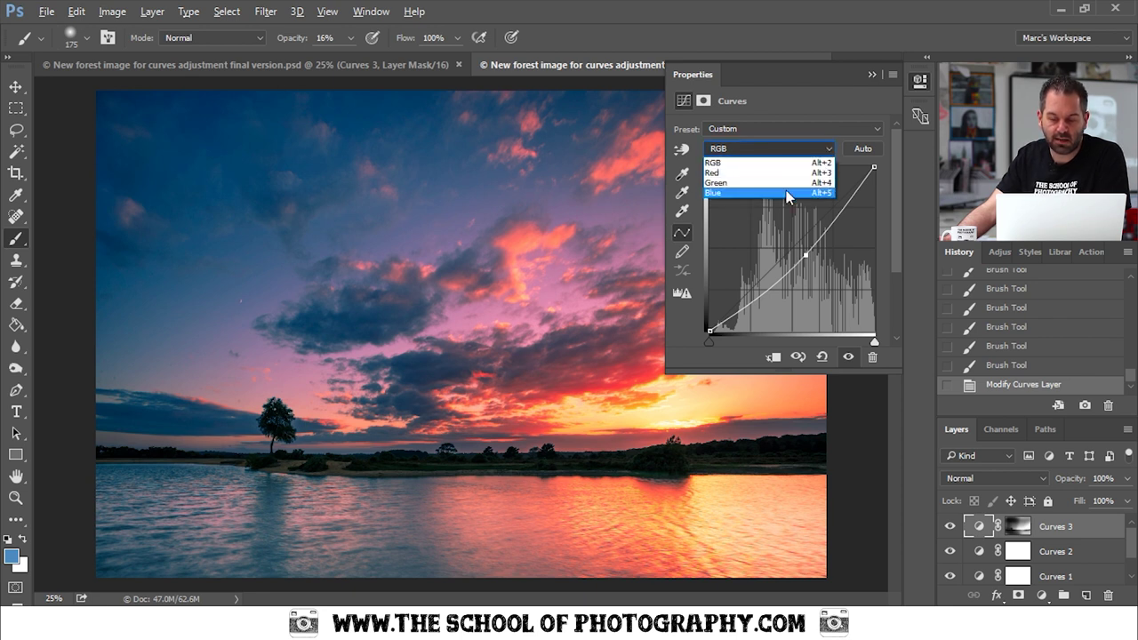
left_click(785, 188)
left_click_drag(802, 249, 803, 251)
left_click(820, 148)
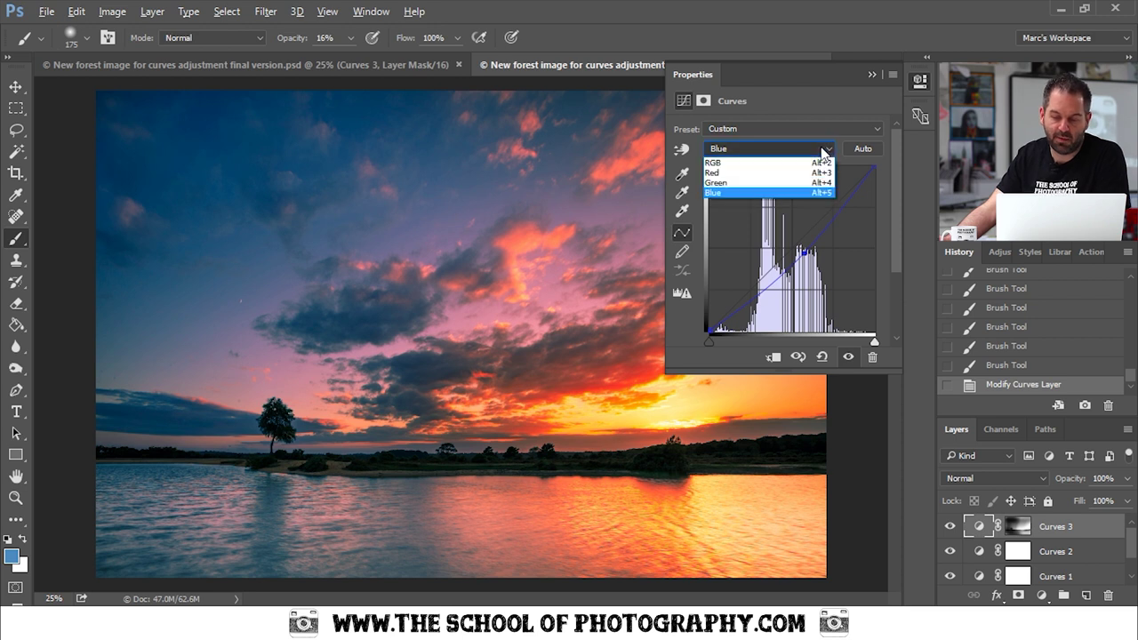
left_click(770, 172)
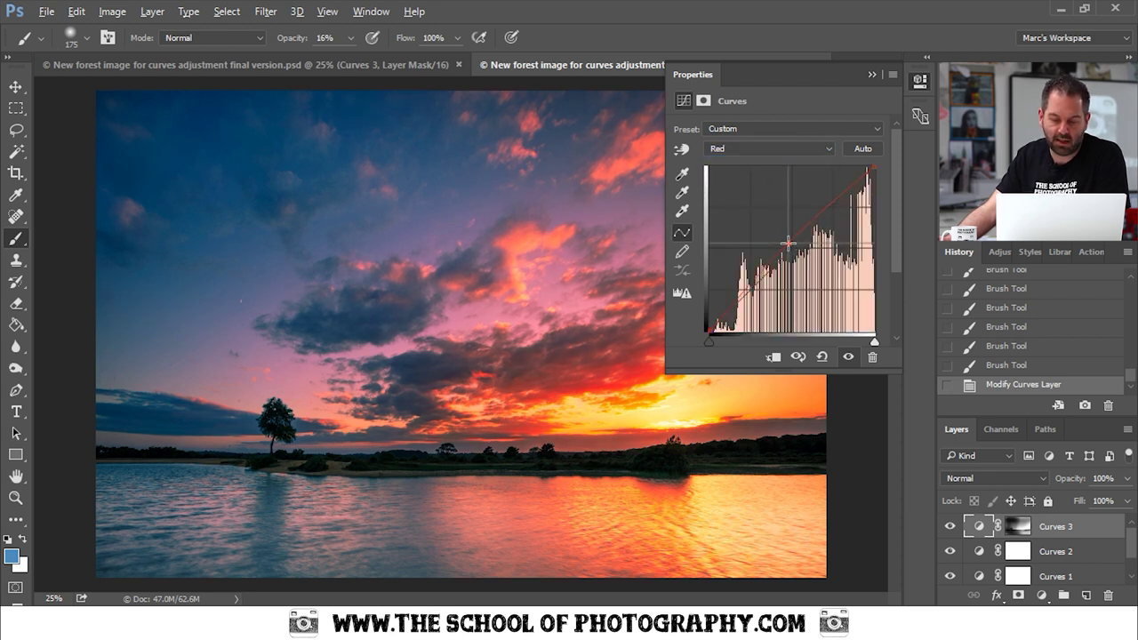
left_click(788, 242)
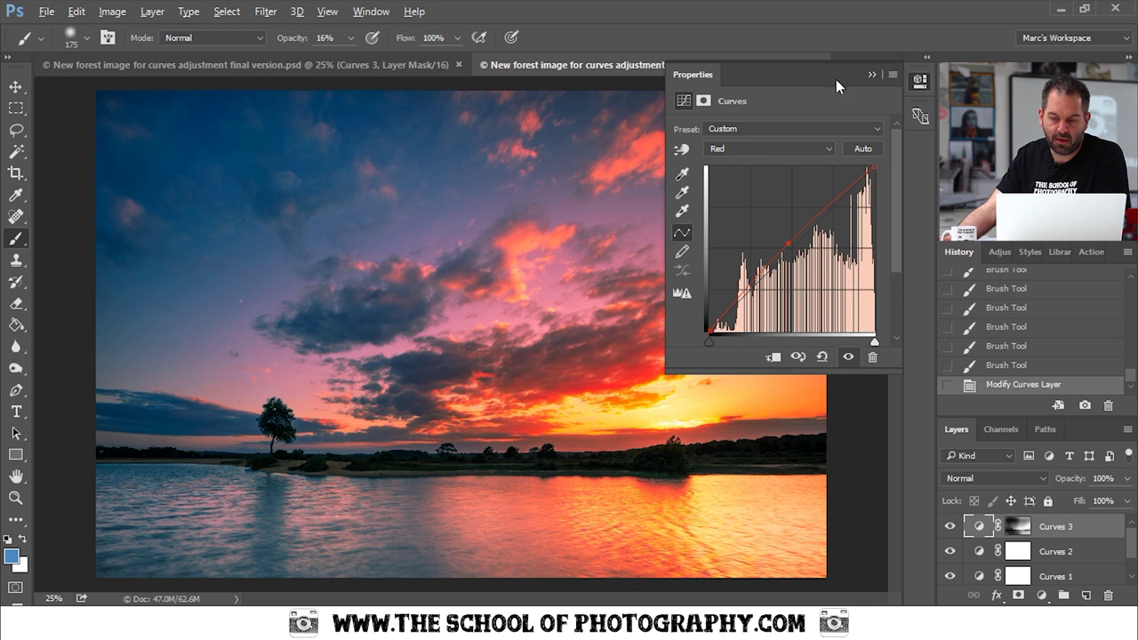
- Lower the Curves 3 layer opacity to 78%
left_click(870, 77)
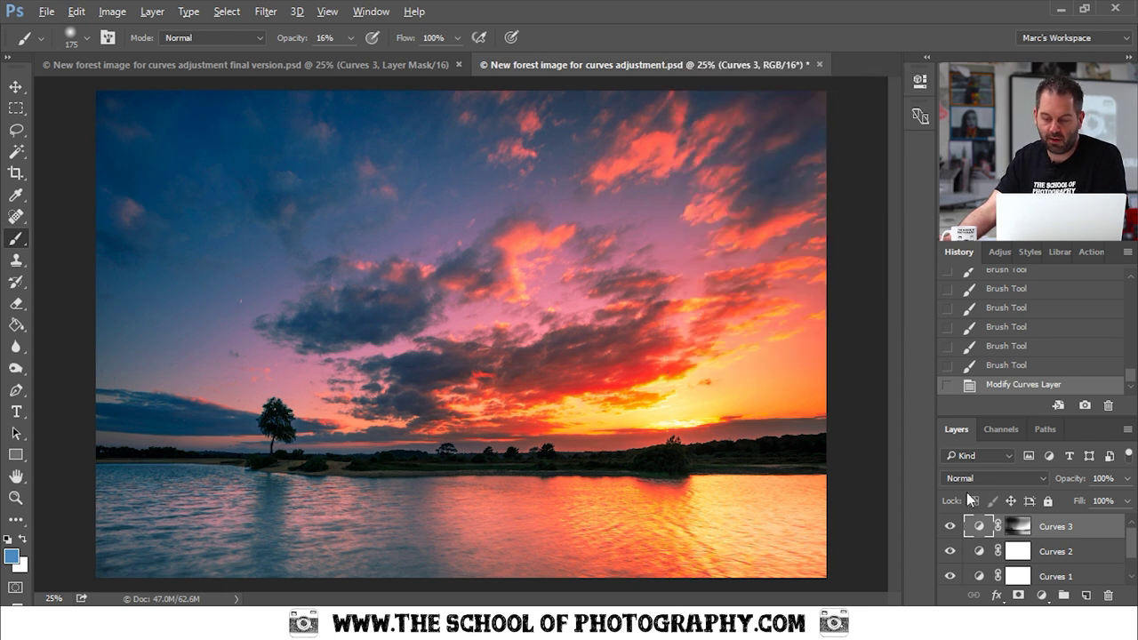
left_click(1127, 478)
mouse_move(1124, 503)
left_mouse_down()
mouse_move(1088, 501)
mouse_move(1111, 503)
left_mouse_up()
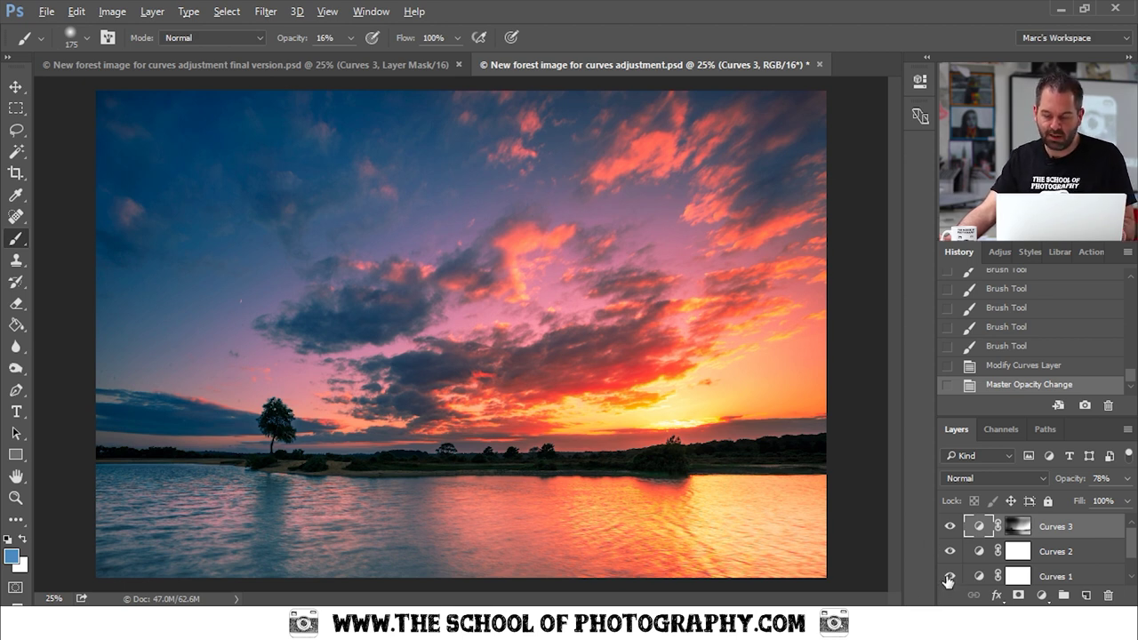
key("alt")
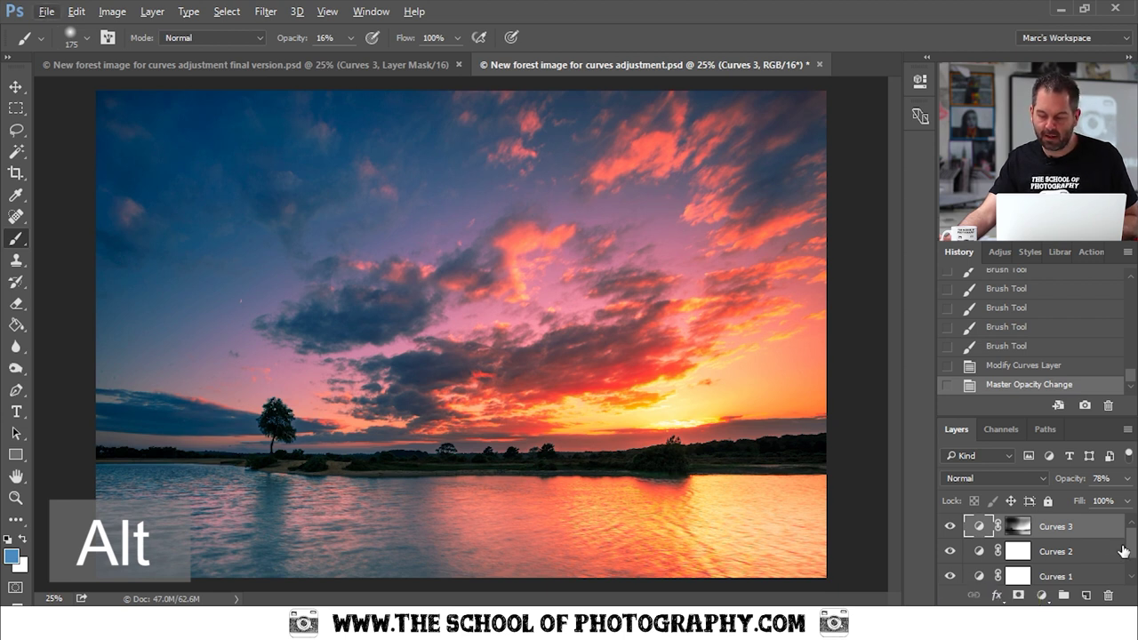
scroll(1131, 553, "down", 1)
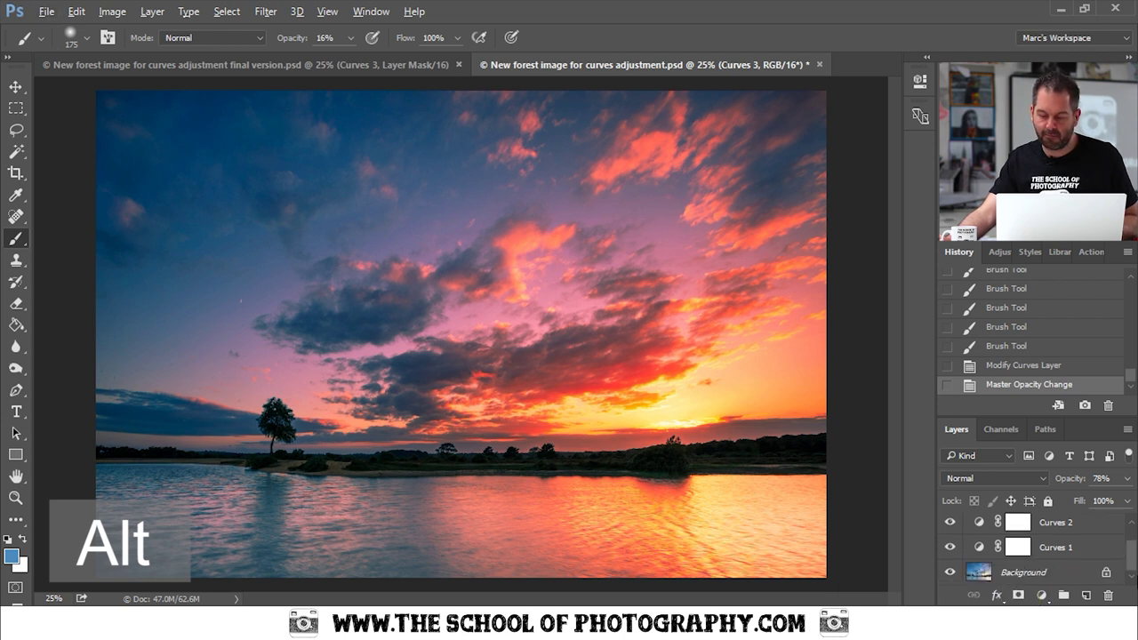
left_click(949, 576, "alt")
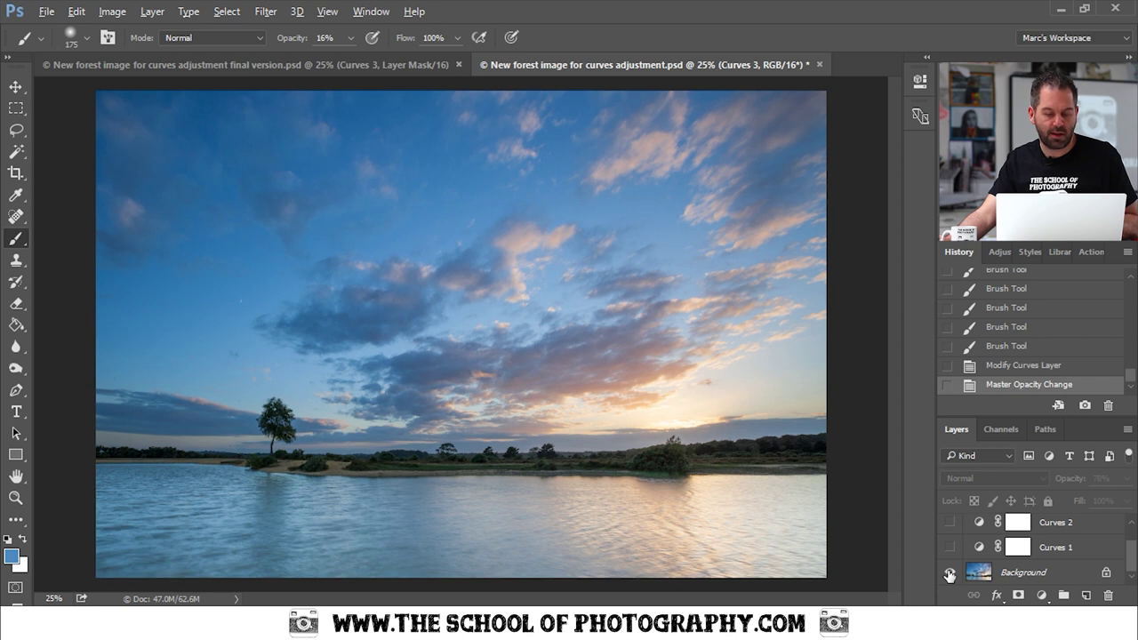
left_click(949, 576, "alt")
left_click(949, 576, "alt")
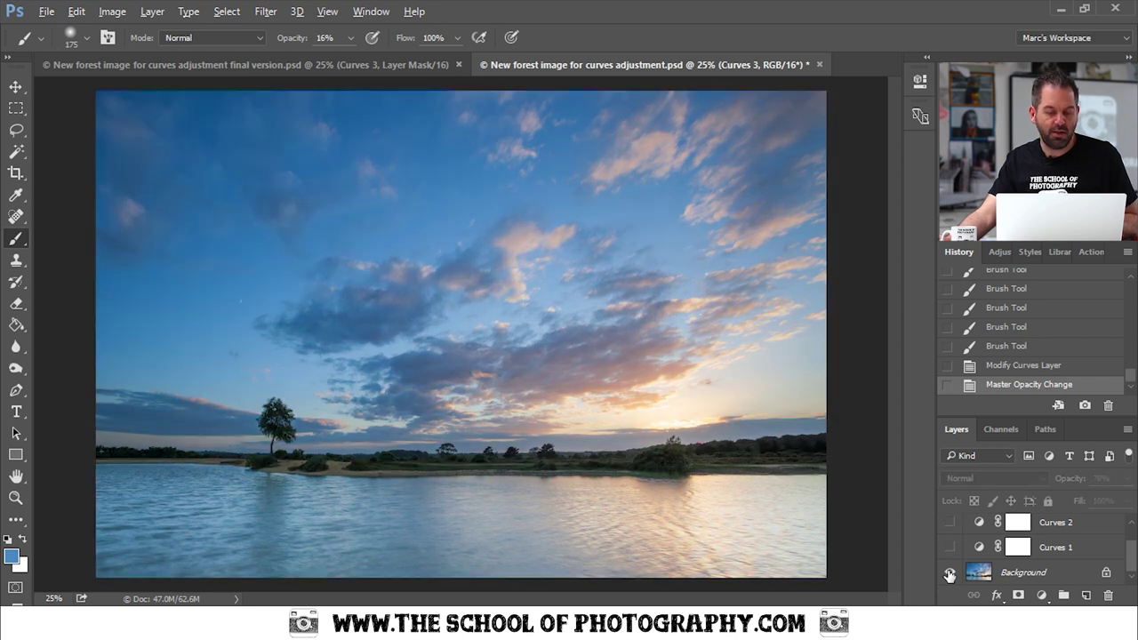
left_click(950, 576, "alt")
left_click(949, 576, "alt")
left_click(949, 576, "alt")
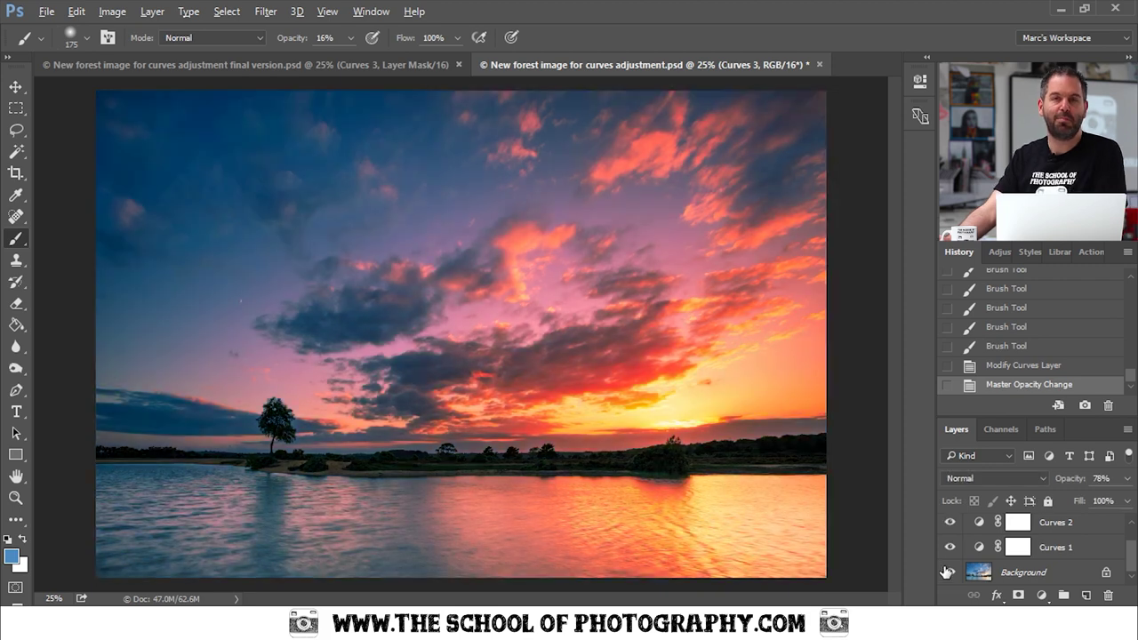